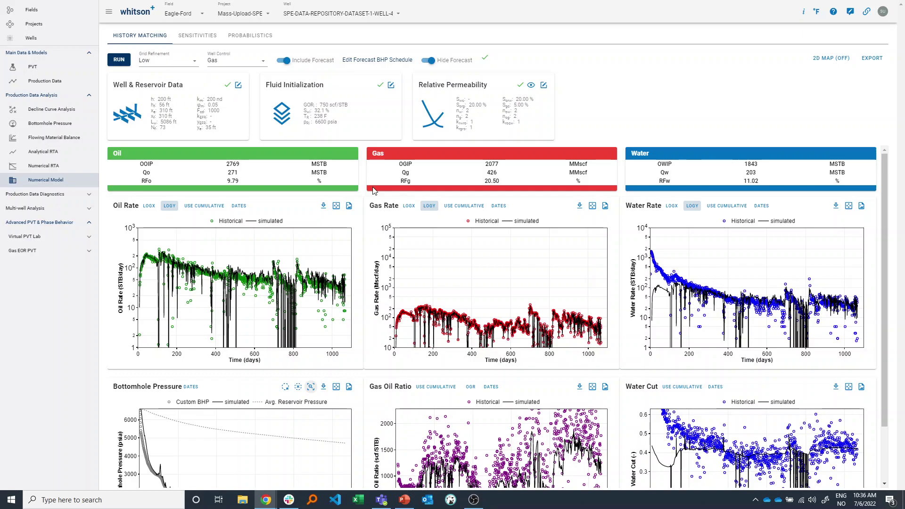
- Open the well and reservoir data for editing and set the number of layers to 2
{"action": "left_click", "coordinate": [238, 85]}
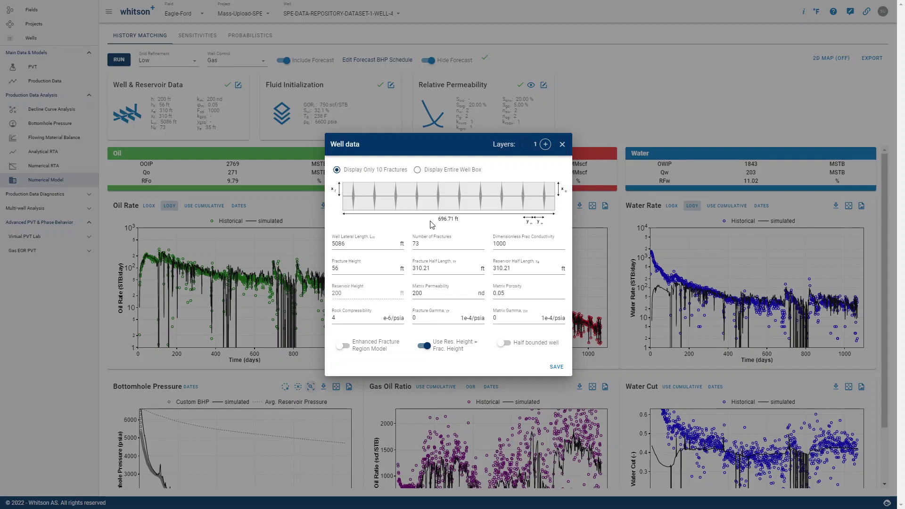
{"action": "left_click", "coordinate": [547, 145]}
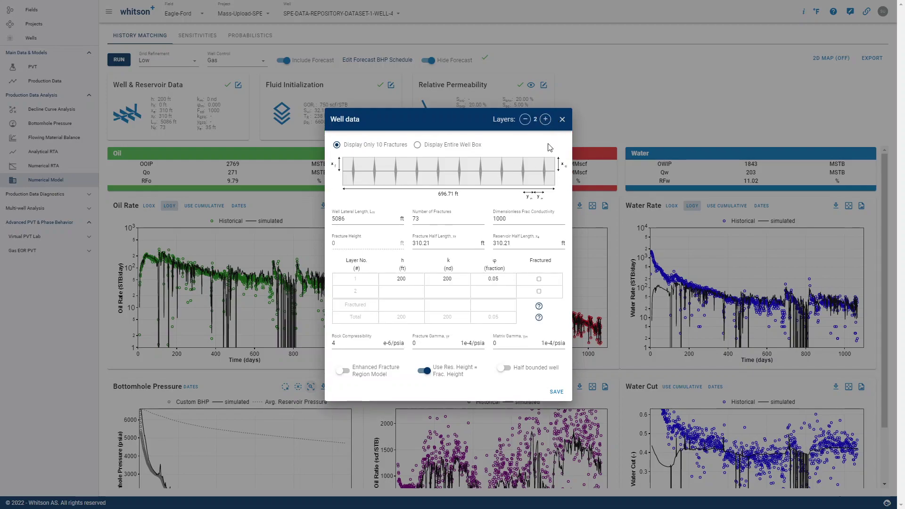
{"action": "left_click", "coordinate": [545, 119]}
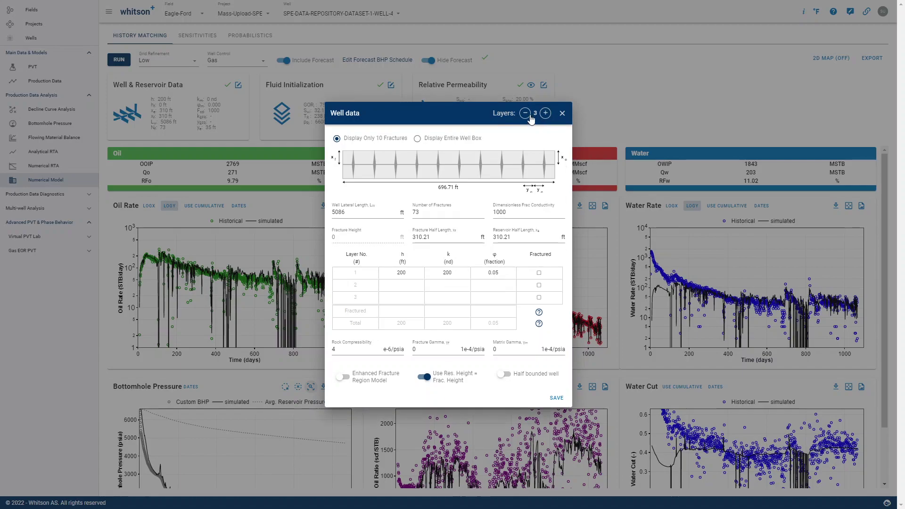
{"action": "left_click", "coordinate": [526, 115]}
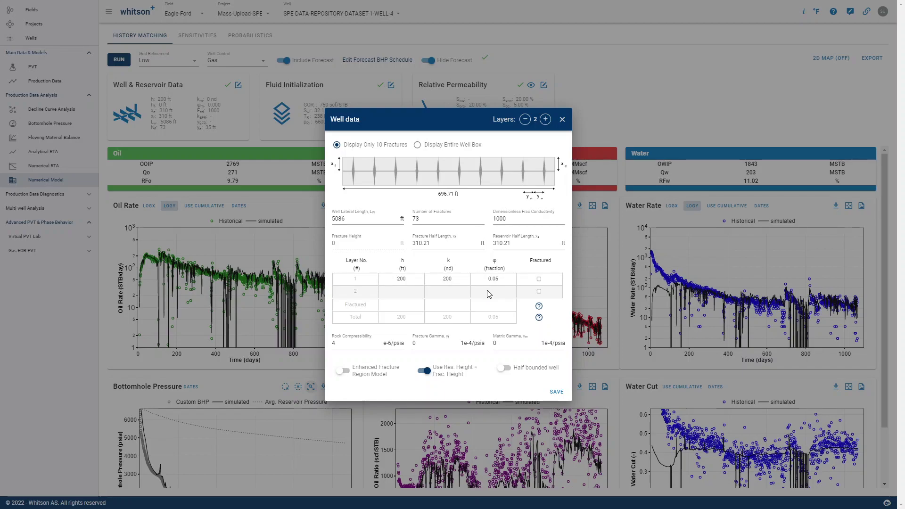
- Define layer 2 with a height of 200 ft, permeability of 200 nd and porosity of 0.05
{"action": "left_click", "coordinate": [416, 296]}
{"action": "type", "text": "200"}
{"action": "key", "text": "Tab"}
{"action": "type", "text": "200"}
{"action": "key", "text": "Tab"}
{"action": "type", "text": "0.05"}
{"action": "key", "text": "Tab"}
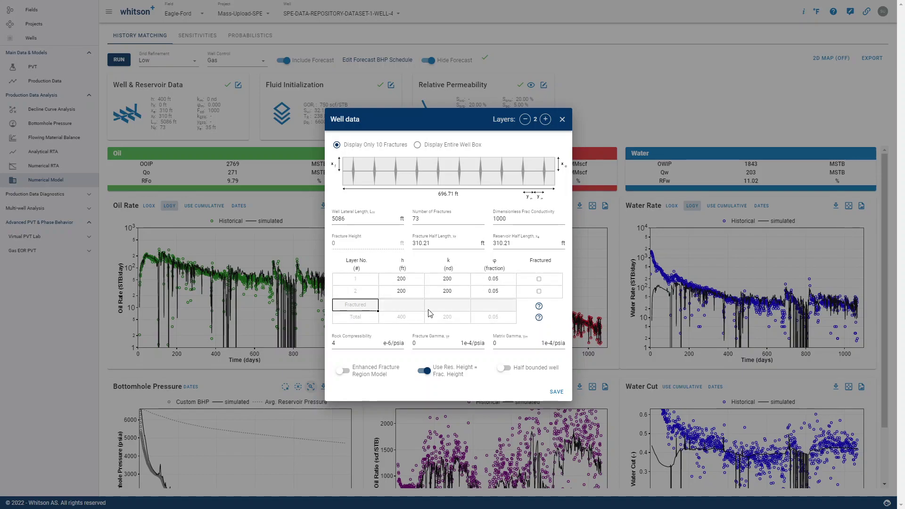
- Mark layer 2 as fractured and save the well data
{"action": "left_click_drag", "start_coordinate": [414, 322], "coordinate": [496, 325]}
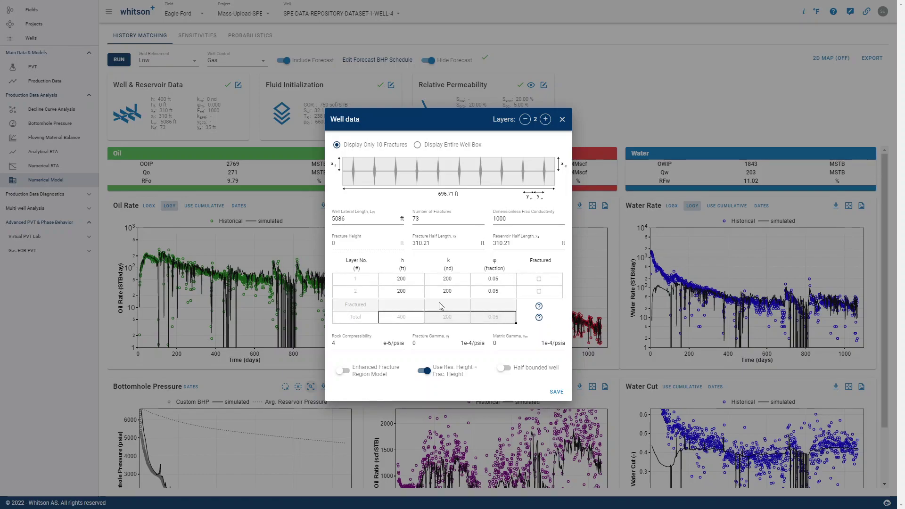
{"action": "left_click", "coordinate": [539, 292]}
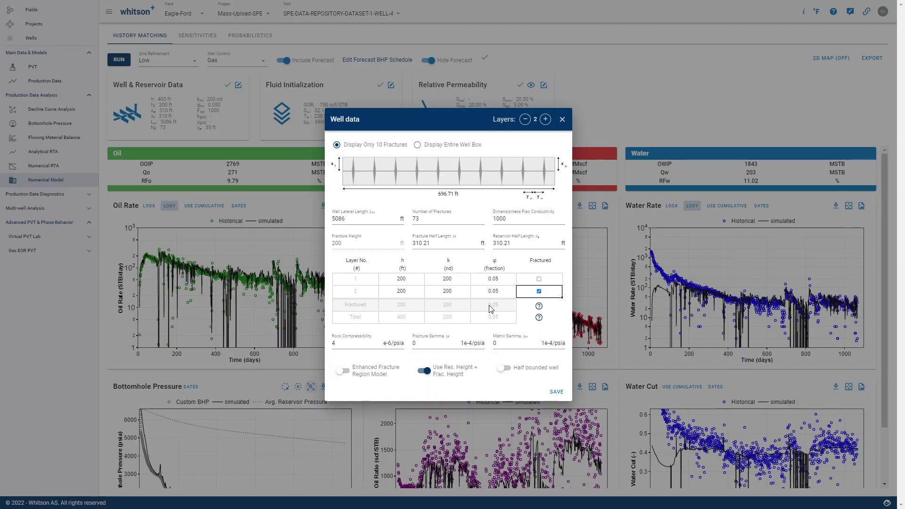
{"action": "left_click", "coordinate": [553, 394]}
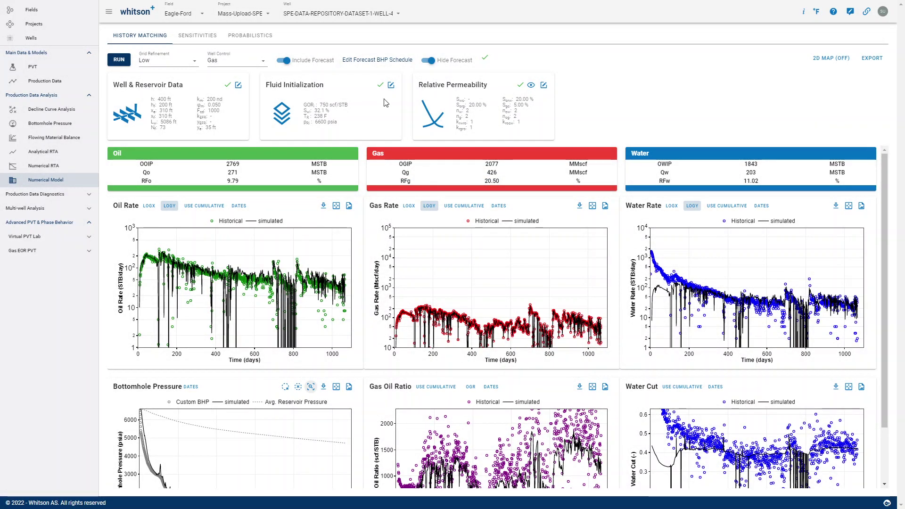
- Switch the fluid initialization to multi-layer and set the initial GOR to 1000 scf/STB for layer 1 and 500 scf/STB for layer 2
{"action": "left_click", "coordinate": [390, 85]}
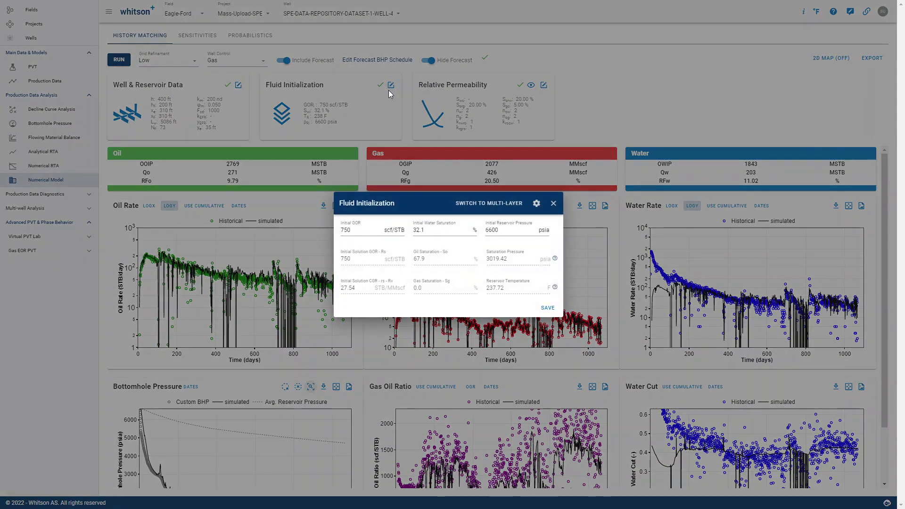
{"action": "left_click", "coordinate": [482, 206]}
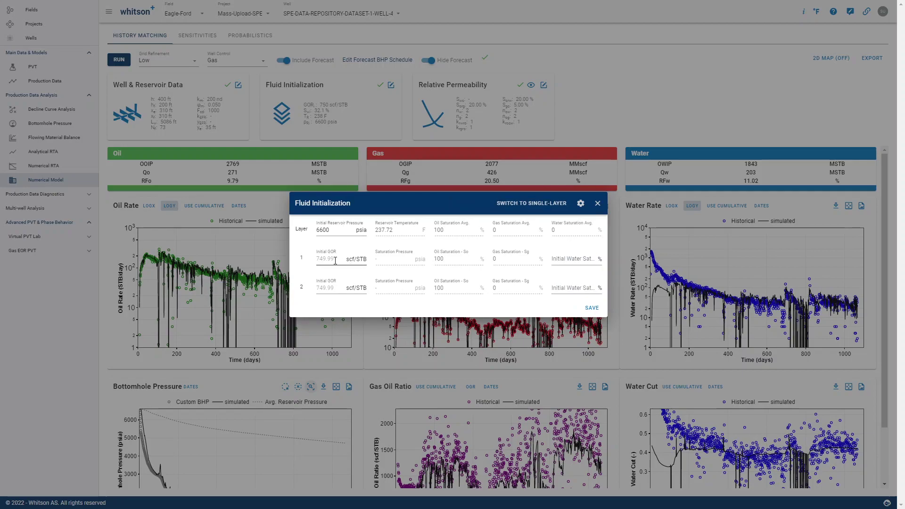
{"action": "left_click", "coordinate": [577, 258]}
{"action": "left_click", "coordinate": [344, 260]}
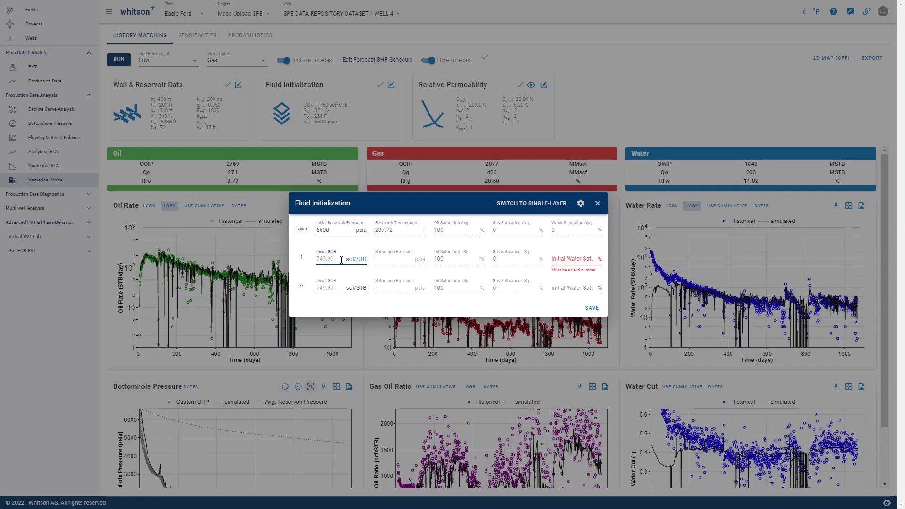
{"action": "left_click", "coordinate": [336, 291]}
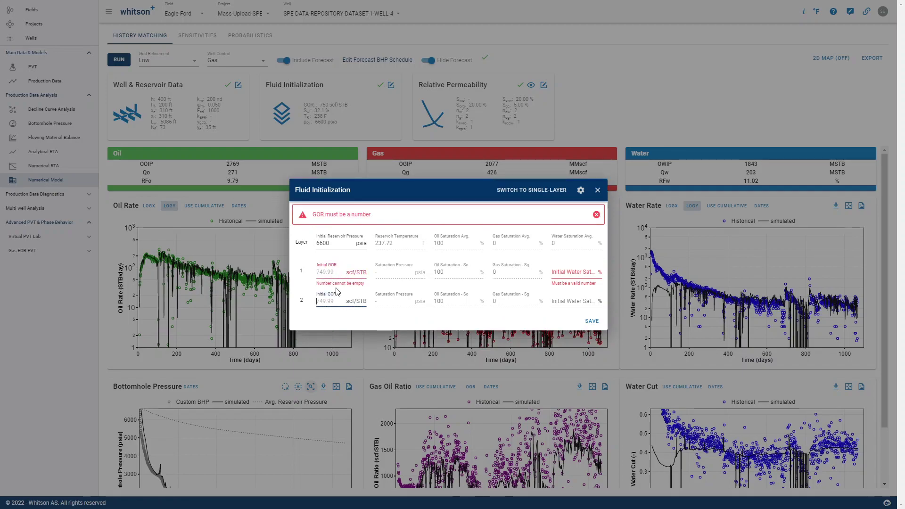
{"action": "left_click", "coordinate": [336, 276]}
{"action": "type", "text": "1000"}
{"action": "left_click", "coordinate": [333, 303]}
{"action": "type", "text": "500"}
- Enter 30% initial water saturation for both layers, and return to single-layer fluid initialization without saving
{"action": "left_click", "coordinate": [580, 259]}
{"action": "type", "text": "30"}
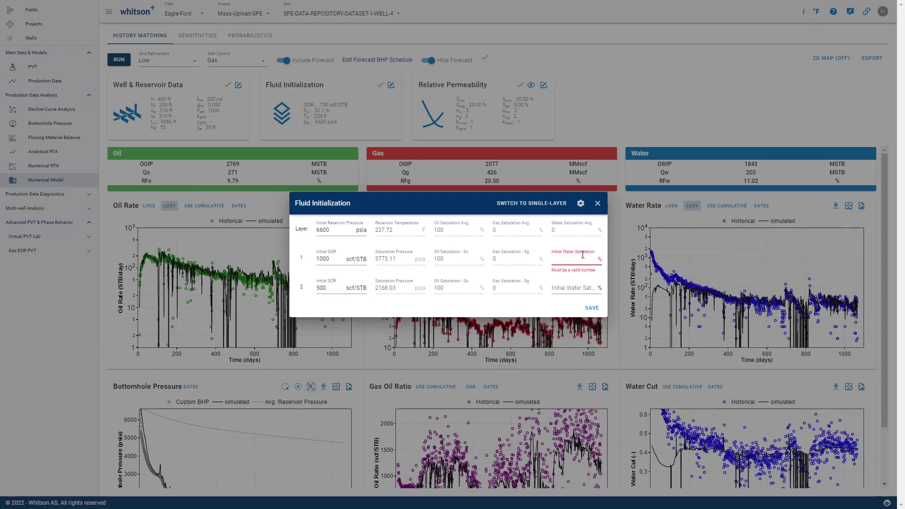
{"action": "left_click", "coordinate": [578, 287]}
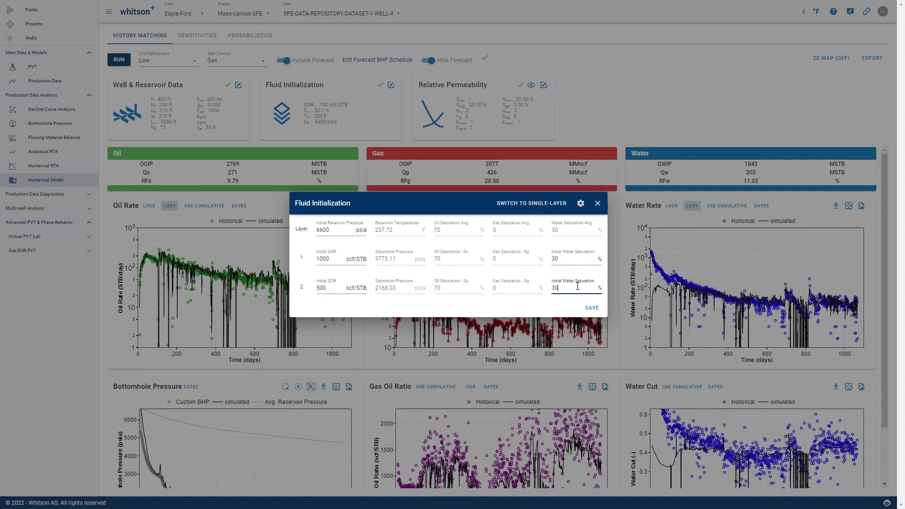
{"action": "left_click", "coordinate": [546, 310]}
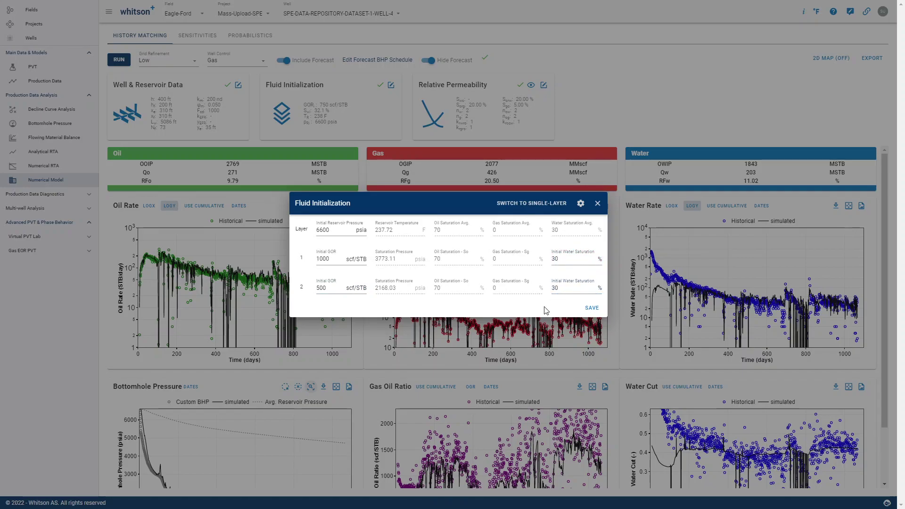
{"action": "left_click", "coordinate": [537, 204]}
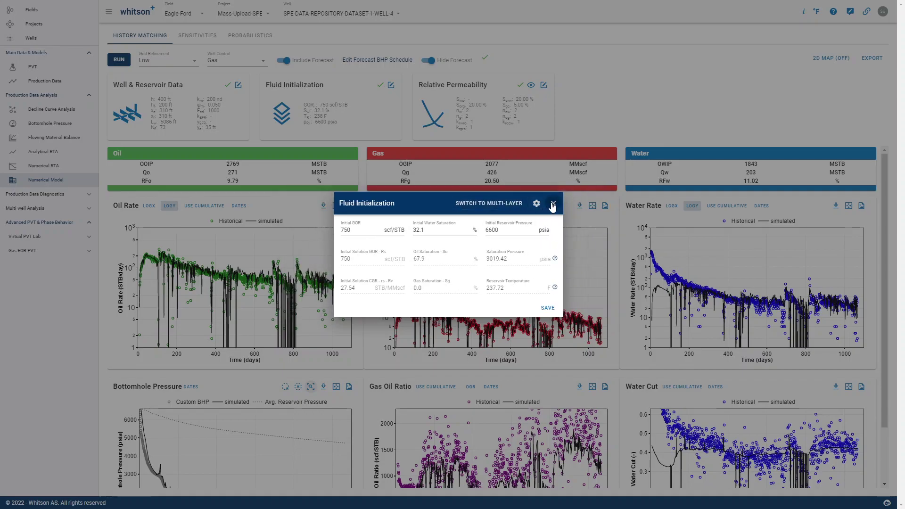
{"action": "left_click", "coordinate": [553, 203]}
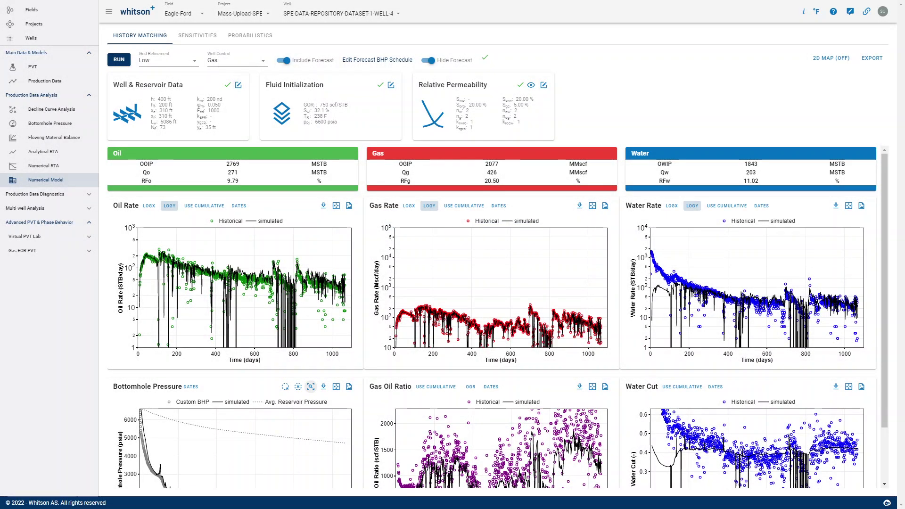
- Reduce the well data to one layer and set the reservoir half length to 400 ft
{"action": "left_click", "coordinate": [239, 85]}
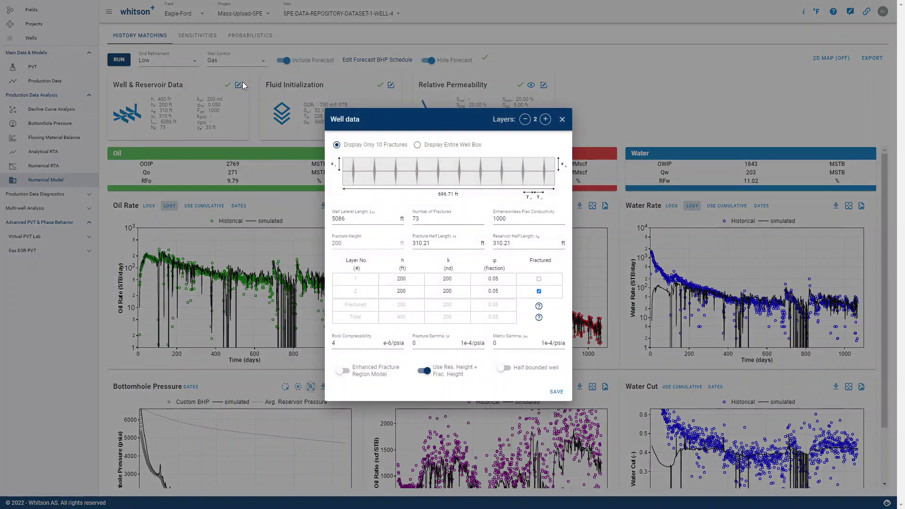
{"action": "left_click", "coordinate": [525, 120]}
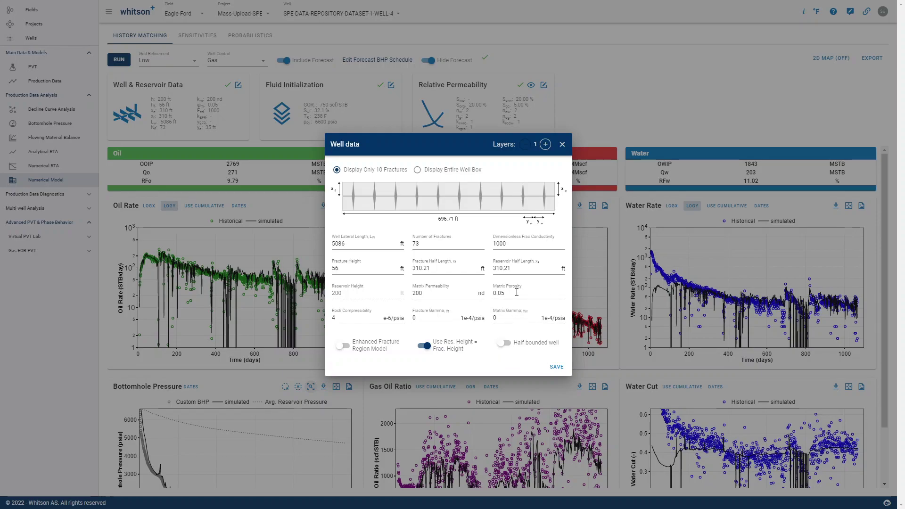
{"action": "double_click", "coordinate": [515, 269]}
{"action": "type", "text": "400"}
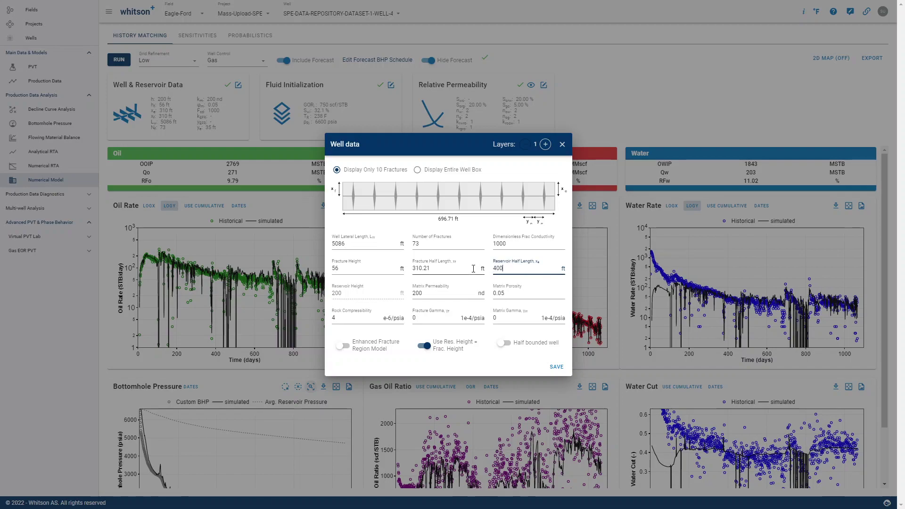
{"action": "left_click", "coordinate": [487, 368]}
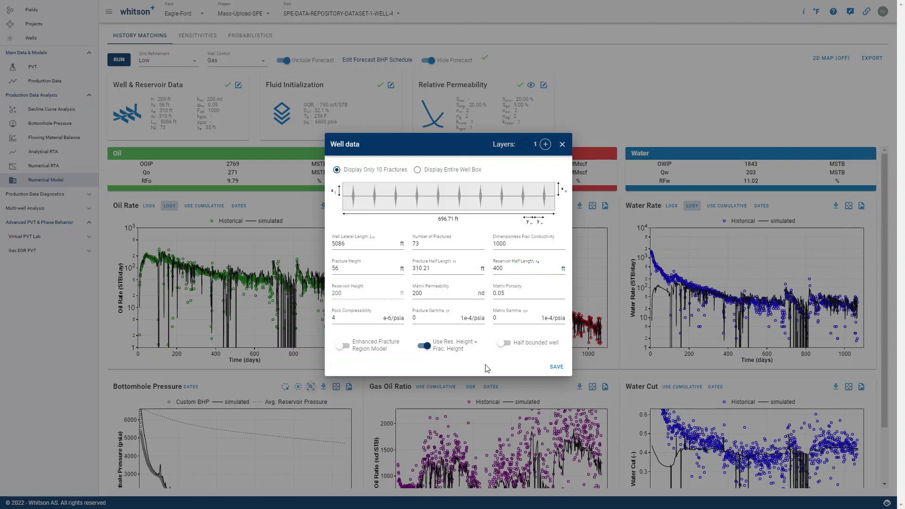
- Toggle the half bounded well option on and off, and set the reservoir half length to 600 ft
{"action": "left_click", "coordinate": [502, 344]}
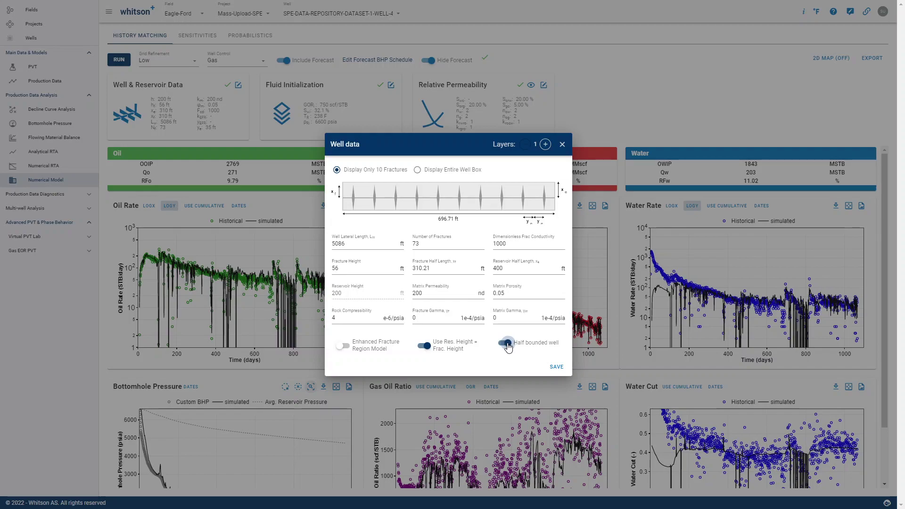
{"action": "left_click", "coordinate": [504, 344]}
{"action": "double_click", "coordinate": [499, 269]}
{"action": "type", "text": "600"}
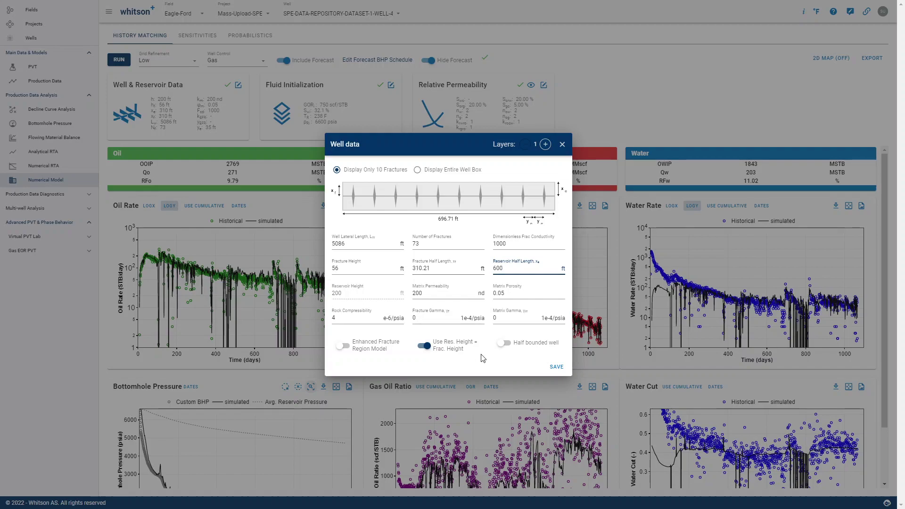
- Compare the well diagram with the half bounded option on and off, and close the well data without saving
{"action": "left_click", "coordinate": [504, 348]}
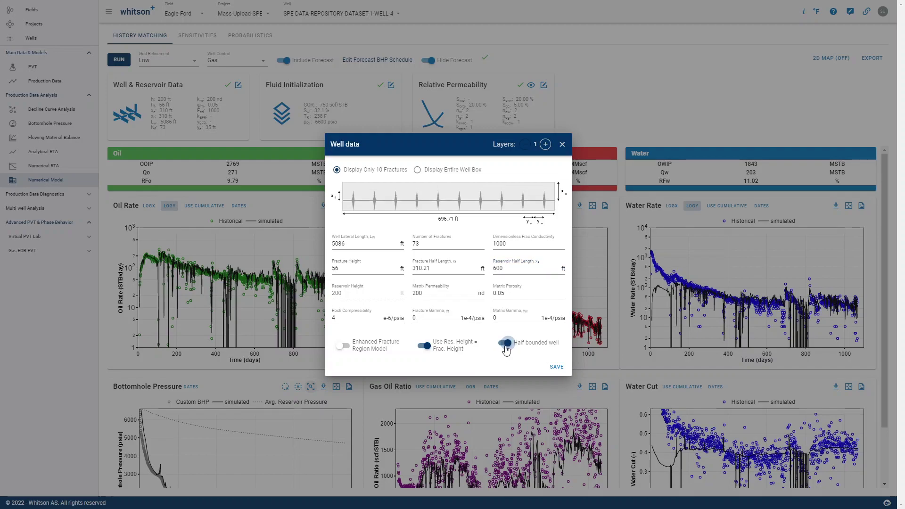
{"action": "left_click", "coordinate": [505, 344]}
{"action": "left_click", "coordinate": [505, 344]}
{"action": "left_click", "coordinate": [505, 344]}
{"action": "left_click", "coordinate": [506, 347]}
{"action": "left_click", "coordinate": [505, 348]}
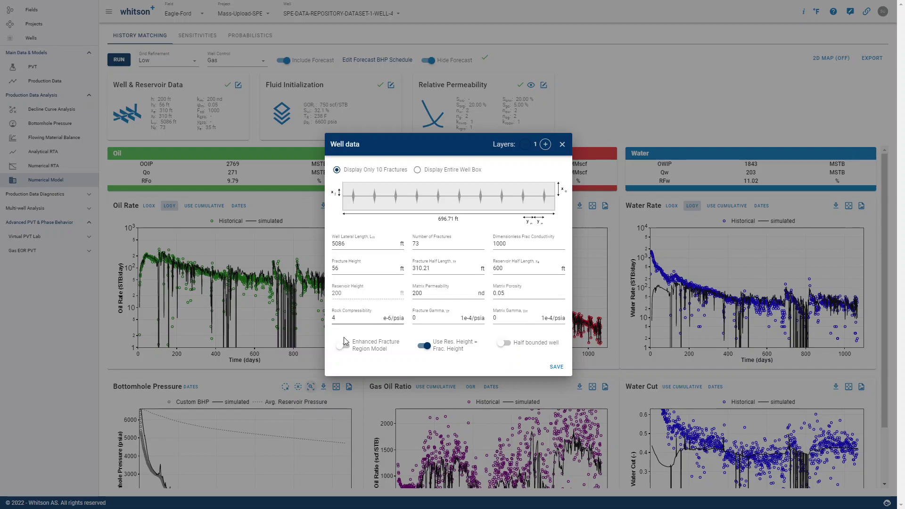
{"action": "left_click", "coordinate": [337, 319]}
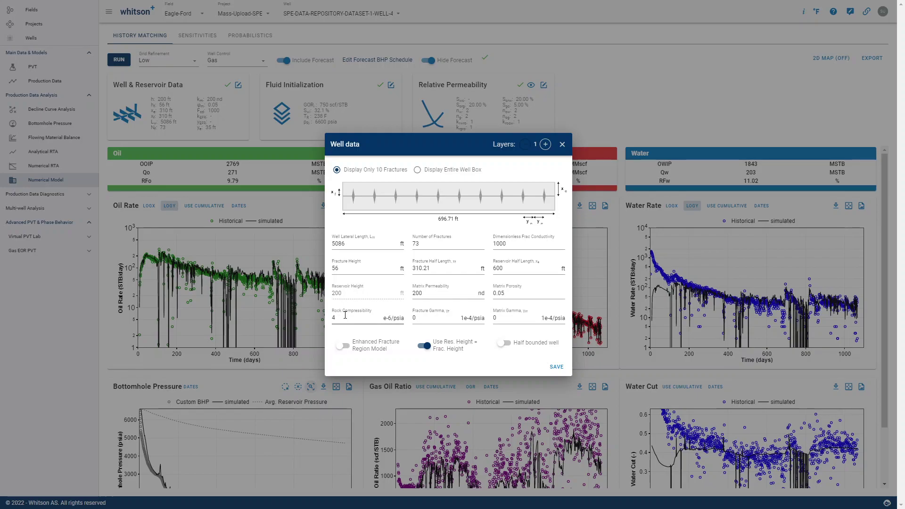
{"action": "left_click", "coordinate": [565, 145]}
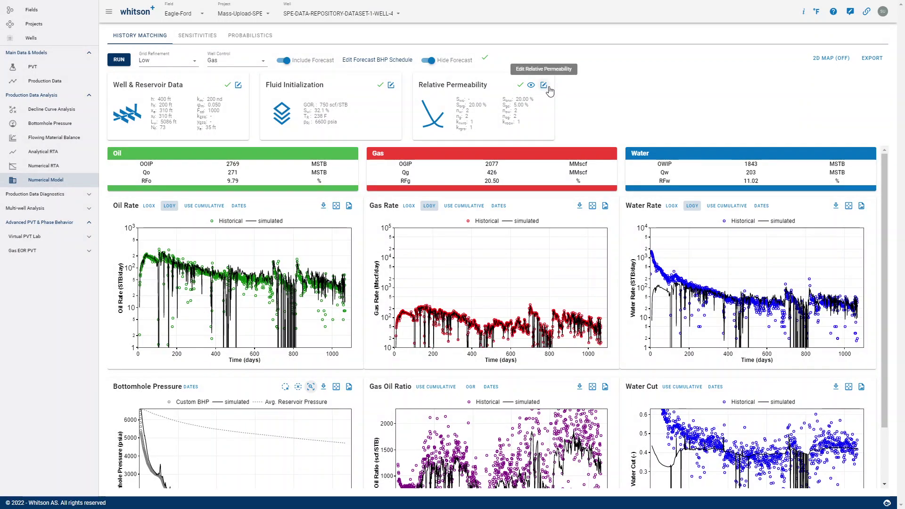
- Compare the matrix and fracture relative permeability sets, and check the options available for the fracture set
{"action": "left_click", "coordinate": [547, 87]}
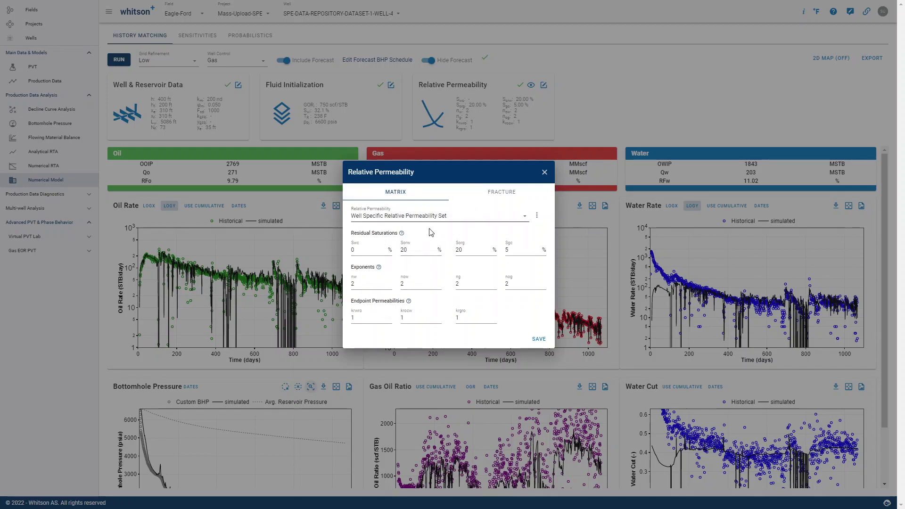
{"action": "left_click", "coordinate": [485, 200]}
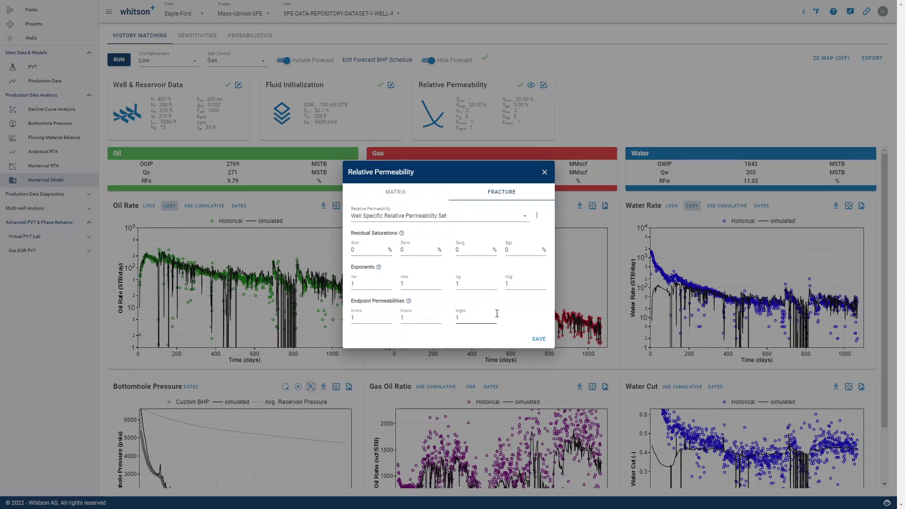
{"action": "left_click", "coordinate": [390, 190]}
{"action": "left_click", "coordinate": [511, 192]}
{"action": "left_click", "coordinate": [536, 216]}
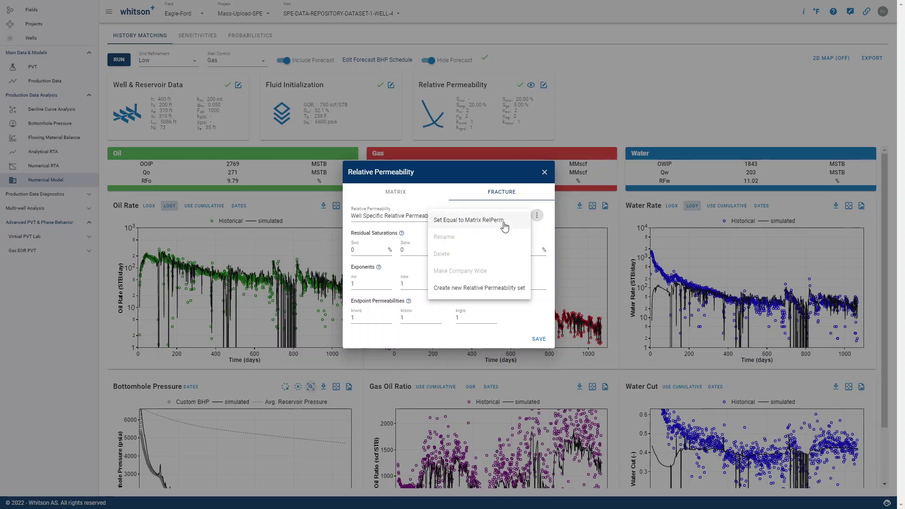
{"action": "left_click", "coordinate": [544, 241]}
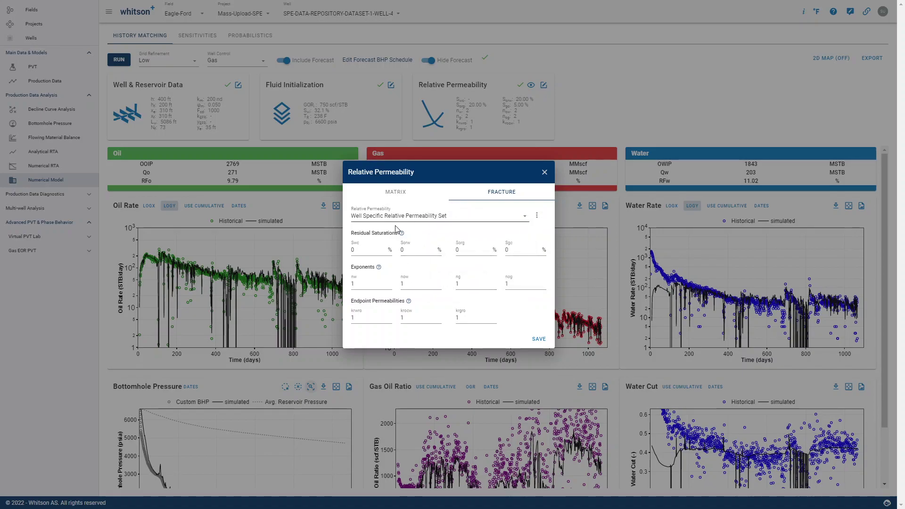
{"action": "left_click", "coordinate": [395, 201]}
{"action": "left_click", "coordinate": [498, 191]}
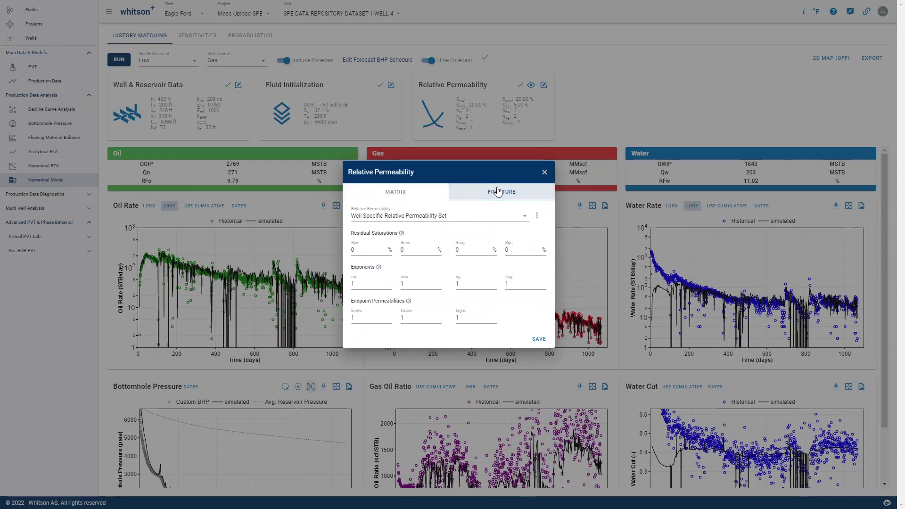
{"action": "left_click", "coordinate": [545, 173]}
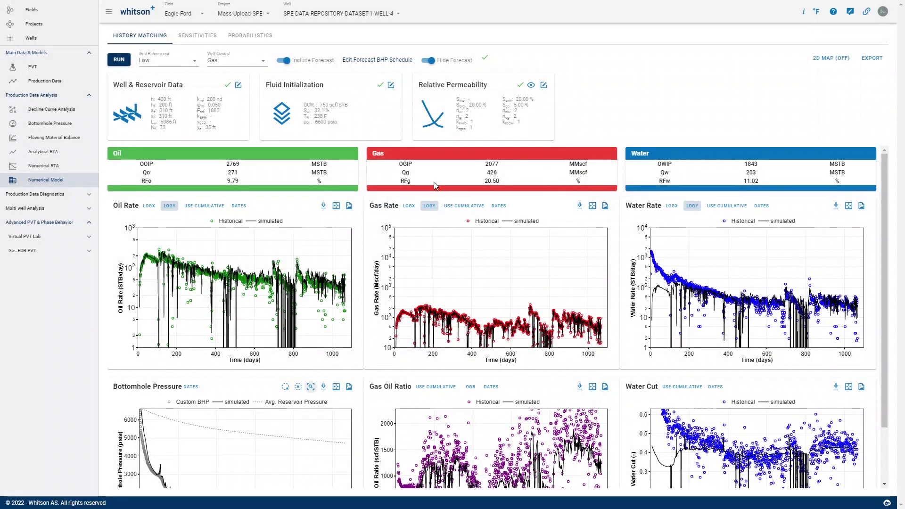
- Open the forecast BHP schedule and compare the linear decline with the hyperbolic decline
{"action": "left_click", "coordinate": [357, 63]}
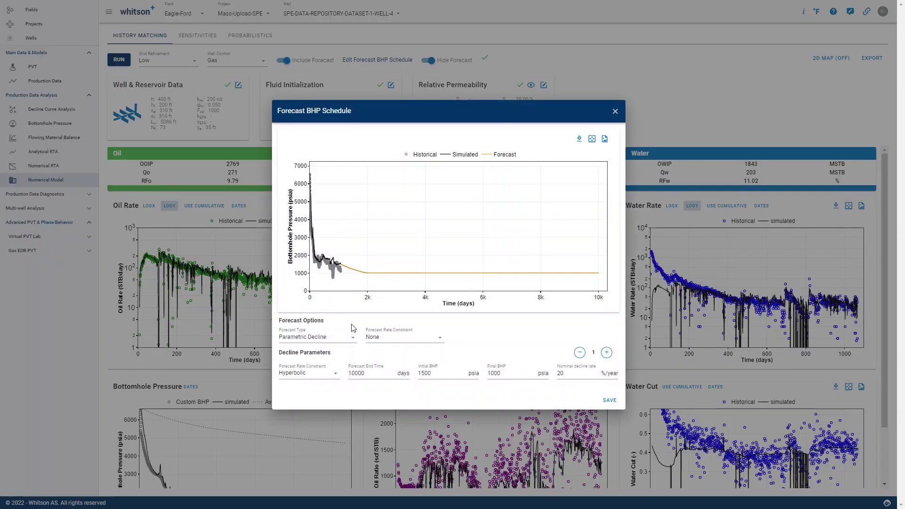
{"action": "left_click", "coordinate": [331, 375]}
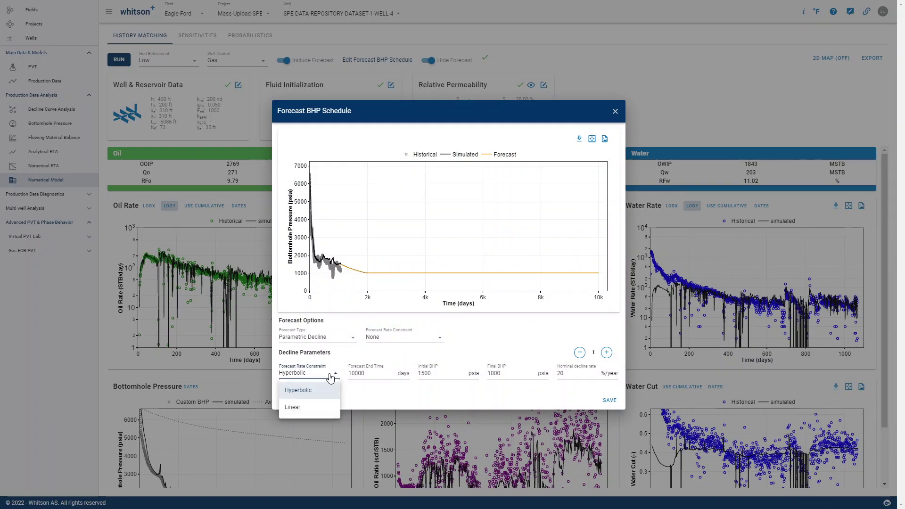
{"action": "left_click", "coordinate": [306, 408]}
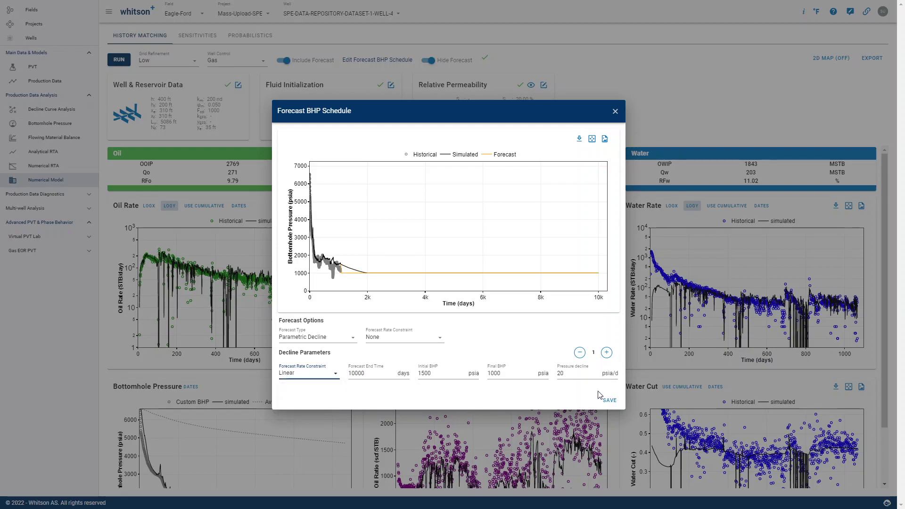
{"action": "left_click", "coordinate": [570, 375]}
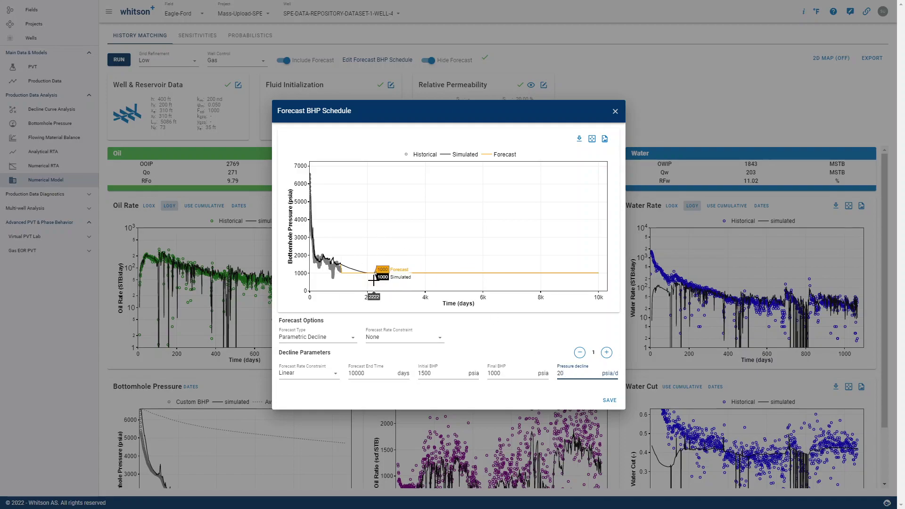
{"action": "left_click", "coordinate": [333, 377]}
{"action": "left_click", "coordinate": [326, 385]}
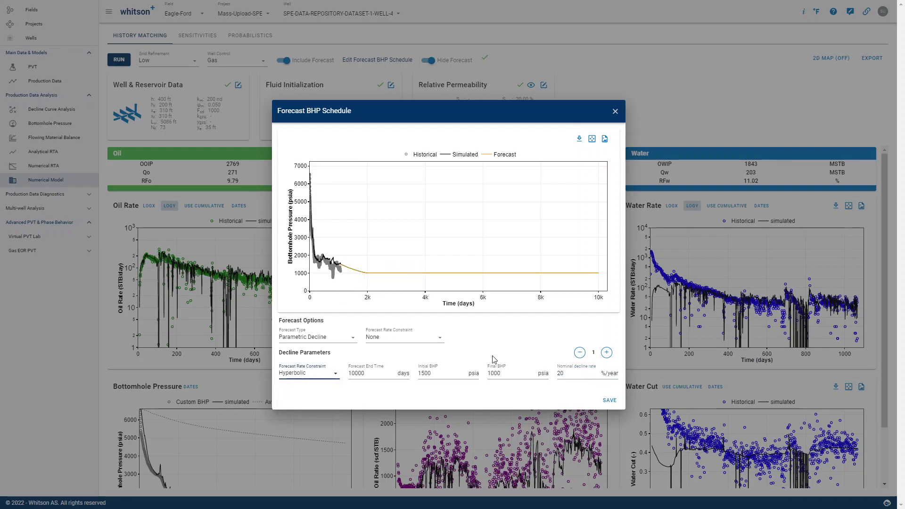
- Add a second decline segment to the forecast, ending the first at 4000 days and the second at 10000 days
{"action": "left_click", "coordinate": [606, 352]}
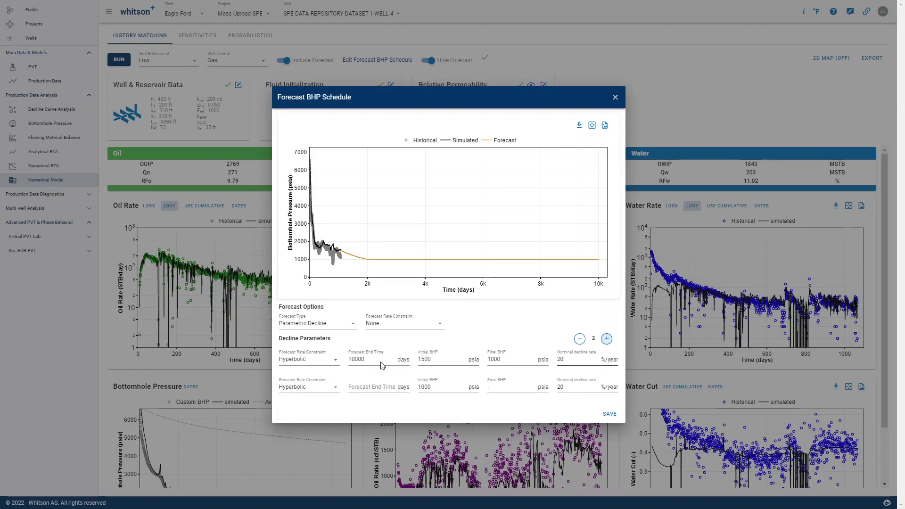
{"action": "left_click", "coordinate": [332, 388]}
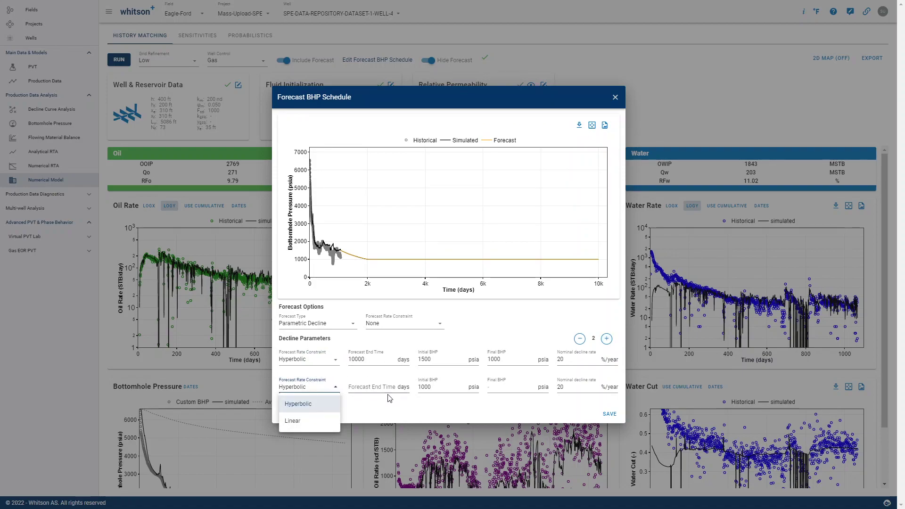
{"action": "left_click", "coordinate": [373, 360]}
{"action": "left_click_drag", "start_coordinate": [366, 360], "coordinate": [345, 362]}
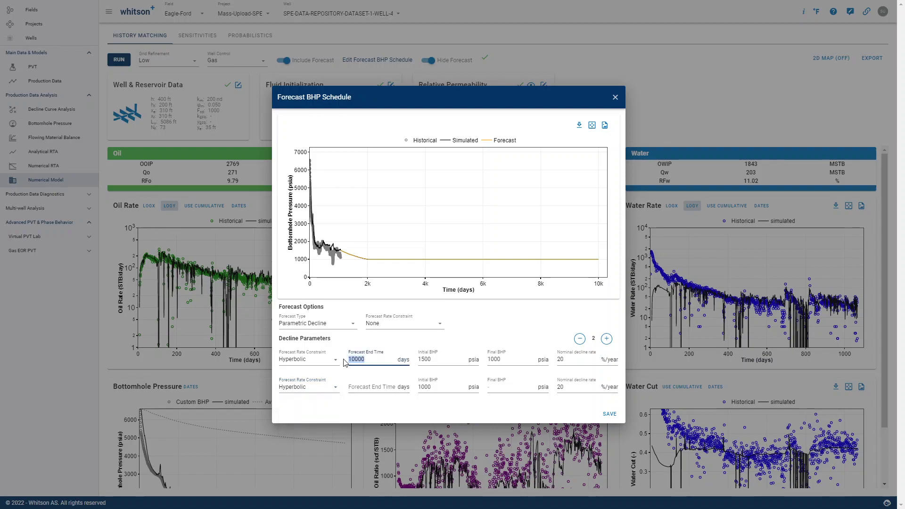
{"action": "type", "text": "4000"}
{"action": "left_click", "coordinate": [375, 400]}
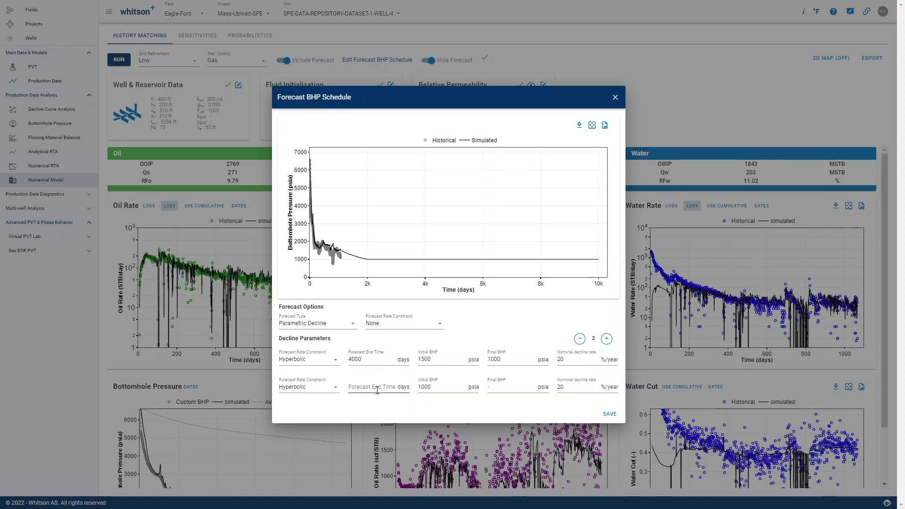
{"action": "left_click", "coordinate": [364, 390]}
{"action": "type", "text": "10000"}
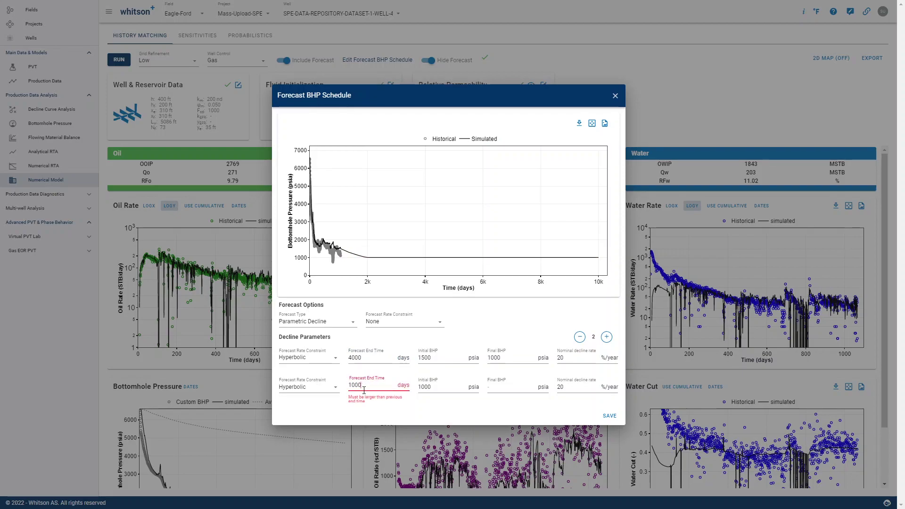
{"action": "left_click", "coordinate": [417, 402]}
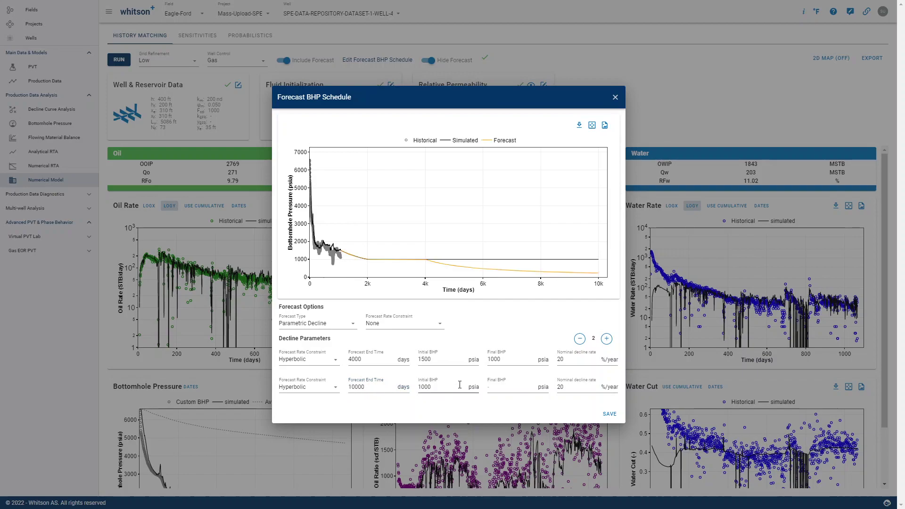
- Set the second segment's initial and final BHP to 500 psia, and close the forecast schedule without saving
{"action": "left_click", "coordinate": [510, 389]}
{"action": "type", "text": "1000"}
{"action": "double_click", "coordinate": [418, 387]}
{"action": "type", "text": "500"}
{"action": "left_click", "coordinate": [514, 388]}
{"action": "key", "text": "BackSpace"}
{"action": "key", "text": "BackSpace"}
{"action": "type", "text": "500"}
{"action": "left_click", "coordinate": [507, 403]}
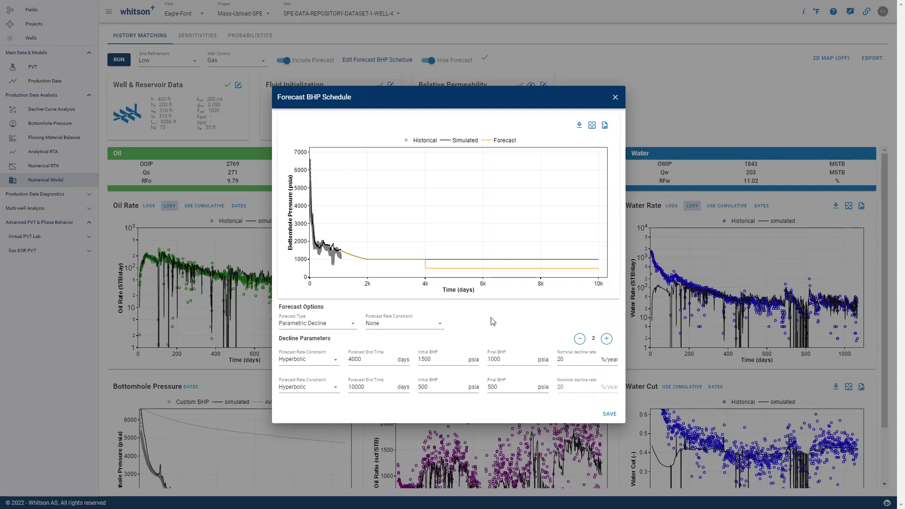
{"action": "left_click", "coordinate": [613, 97]}
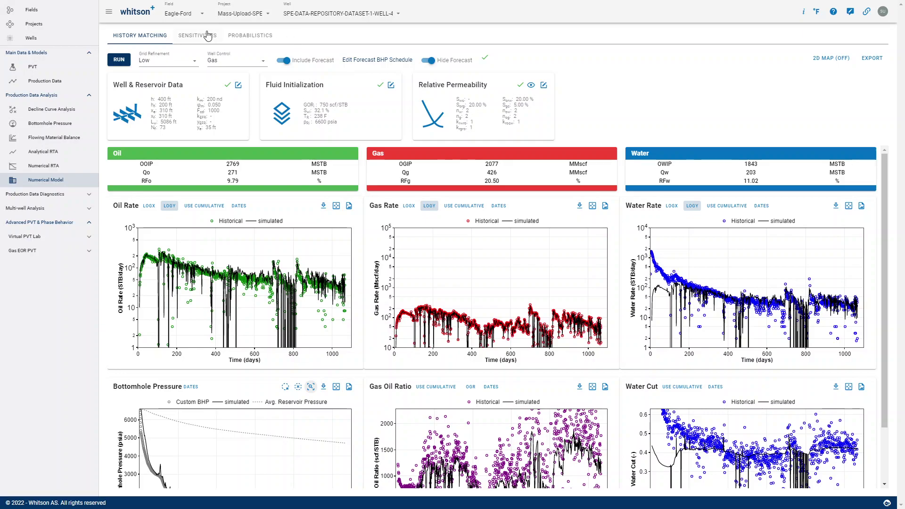
- Open the sensitivities setup and review the available sensitivity types and the well control cases
{"action": "left_click", "coordinate": [208, 35]}
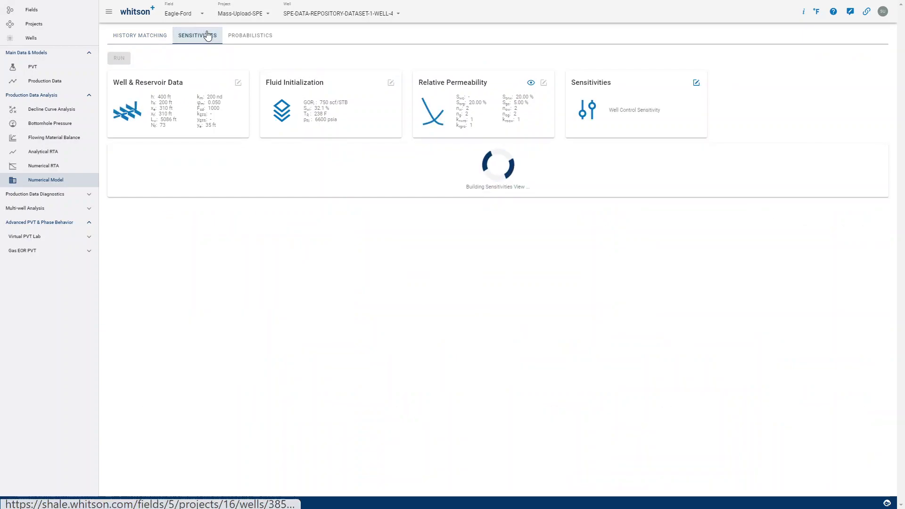
{"action": "left_click", "coordinate": [696, 84]}
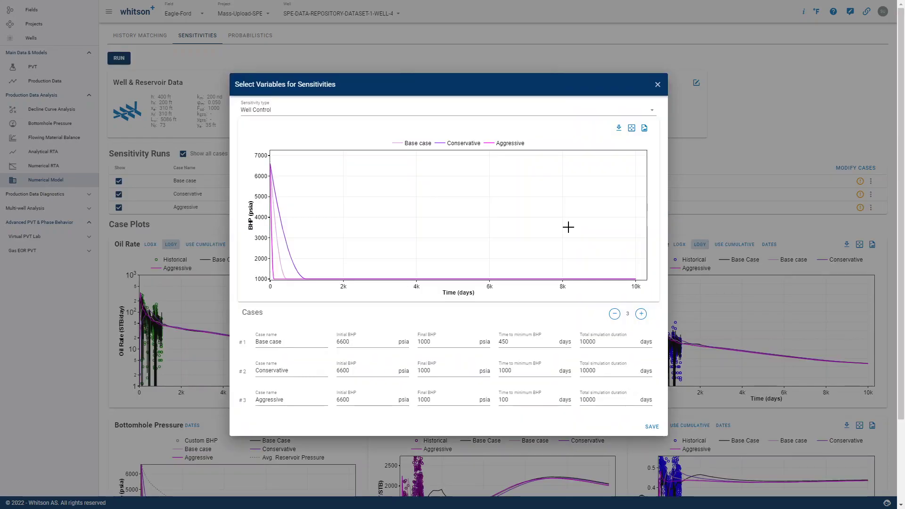
{"action": "left_click", "coordinate": [538, 113]}
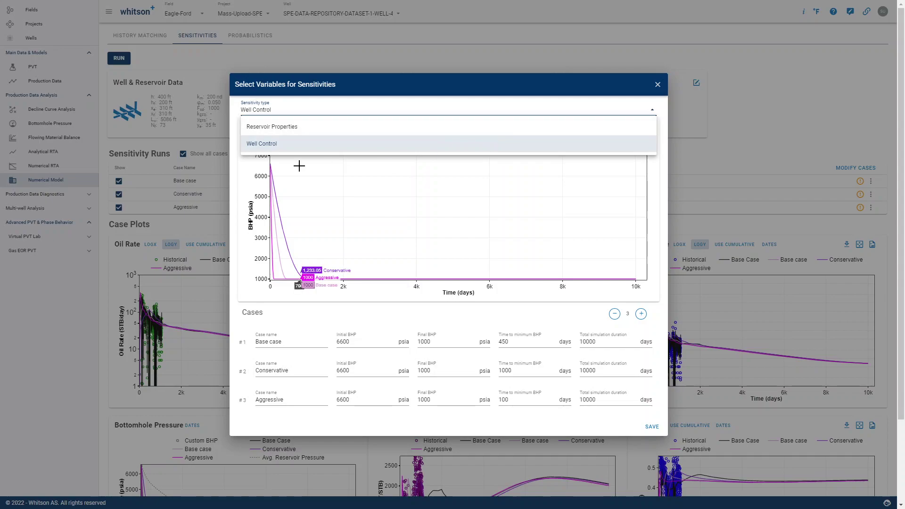
{"action": "left_click", "coordinate": [248, 175]}
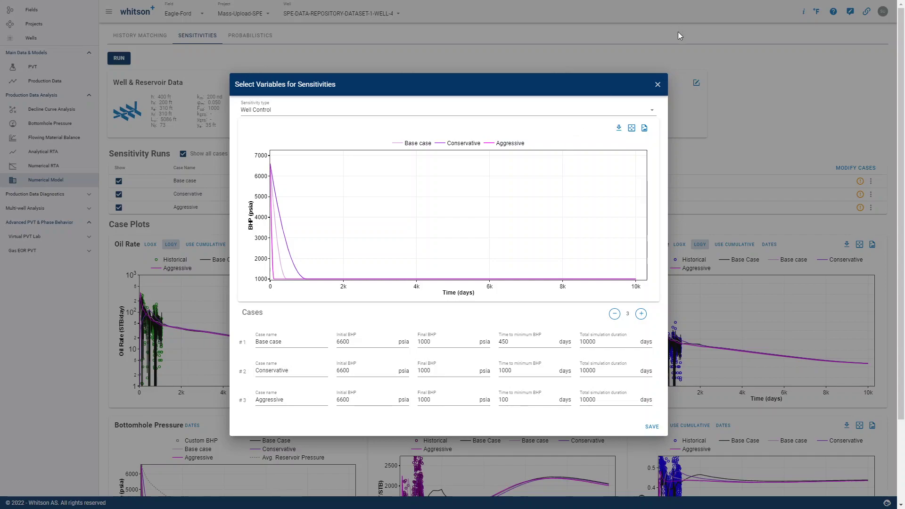
{"action": "left_click", "coordinate": [657, 85]}
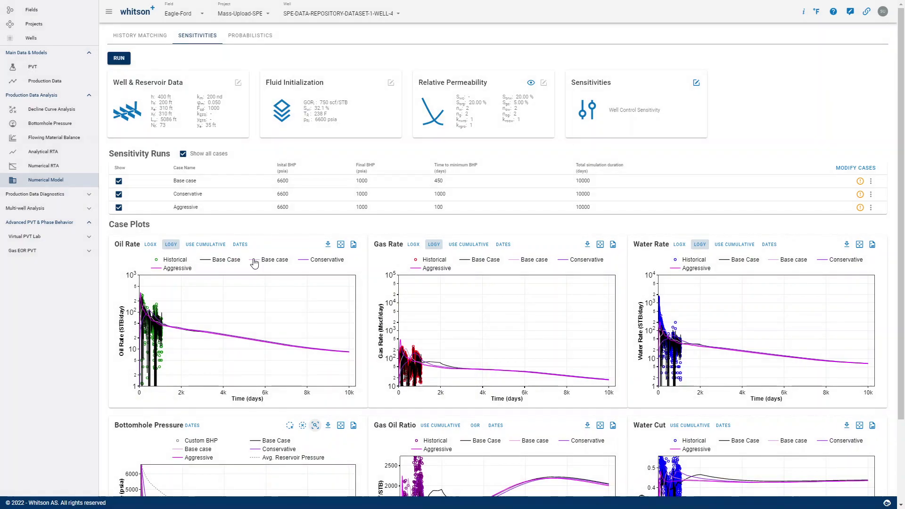
- Show the sensitivity case plots as cumulative volumes and compare the cases' cumulative oil at the end of the simulation
{"action": "scroll", "coordinate": [252, 262], "scroll_direction": "down", "scroll_amount": 2}
{"action": "left_click", "coordinate": [205, 143]}
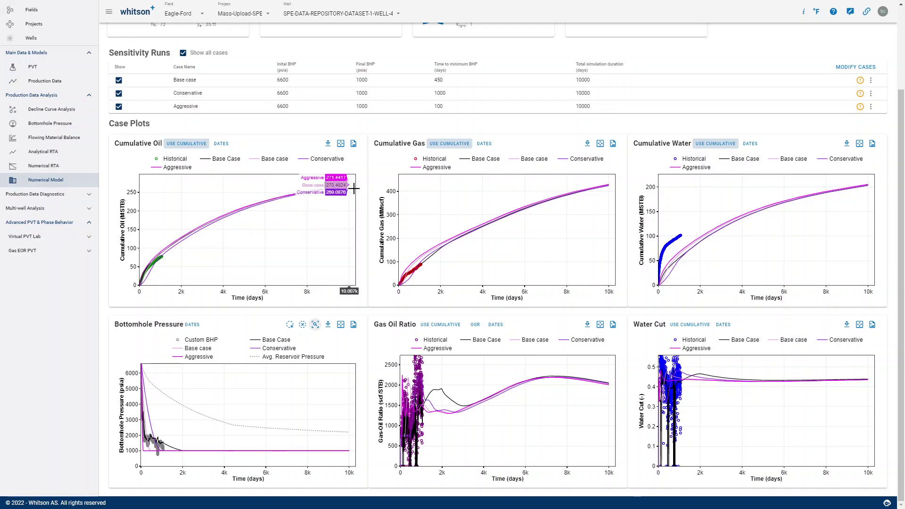
{"action": "scroll", "coordinate": [354, 191], "scroll_direction": "up", "scroll_amount": 1}
{"action": "scroll", "coordinate": [352, 227], "scroll_direction": "down", "scroll_amount": 1}
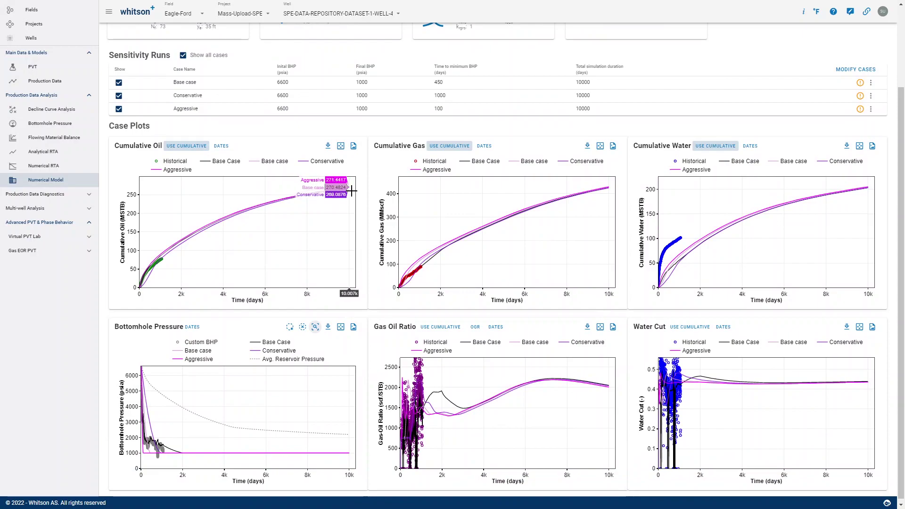
{"action": "scroll", "coordinate": [215, 240], "scroll_direction": "up", "scroll_amount": 3}
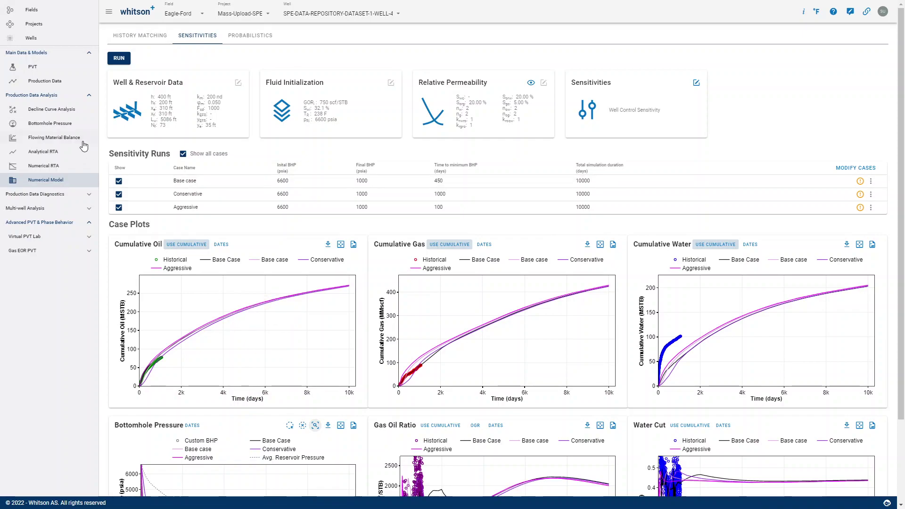
- Open the bottomhole pressure well data and review the deviation survey, wellbore configuration, and the gas lift and artificial lift options
{"action": "left_click", "coordinate": [81, 127]}
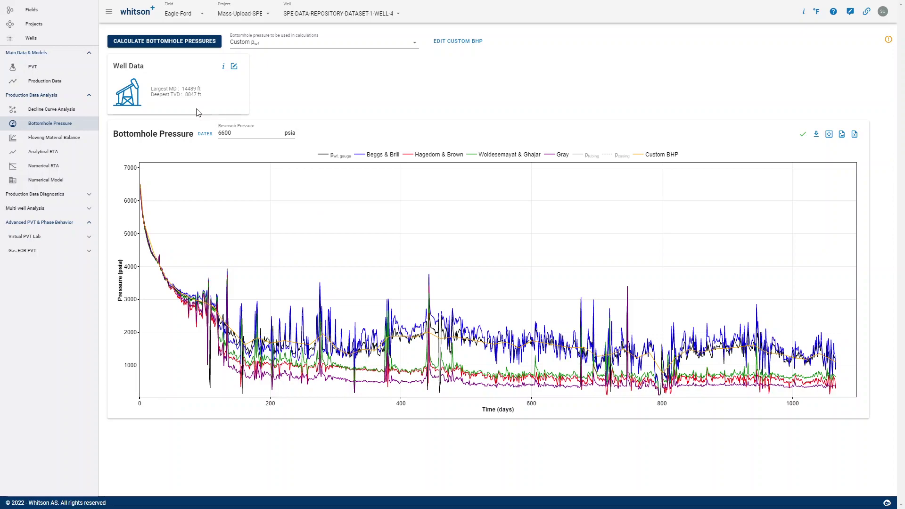
{"action": "left_click", "coordinate": [231, 70]}
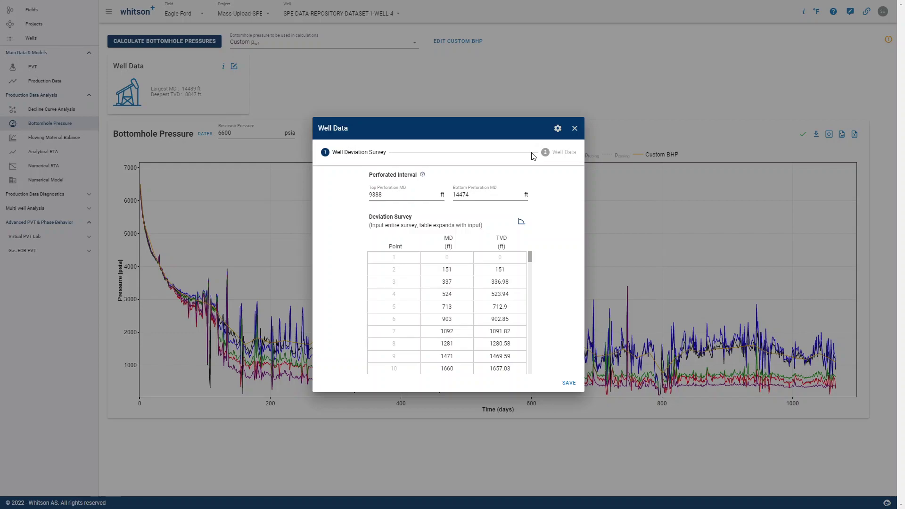
{"action": "left_click", "coordinate": [568, 164]}
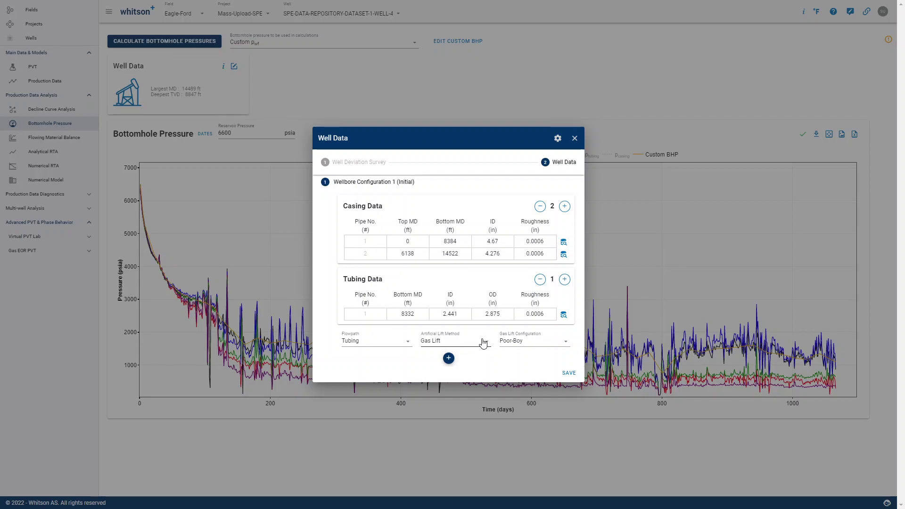
{"action": "left_click", "coordinate": [521, 343]}
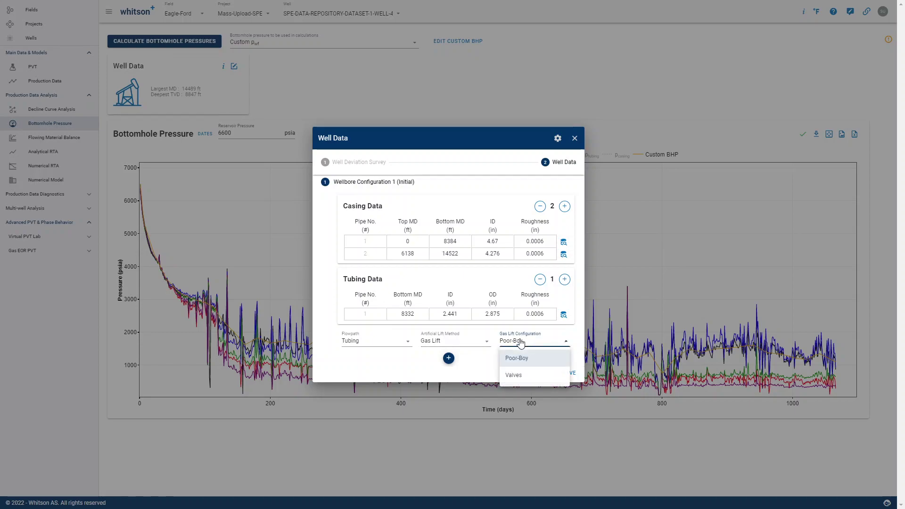
{"action": "left_click", "coordinate": [483, 344]}
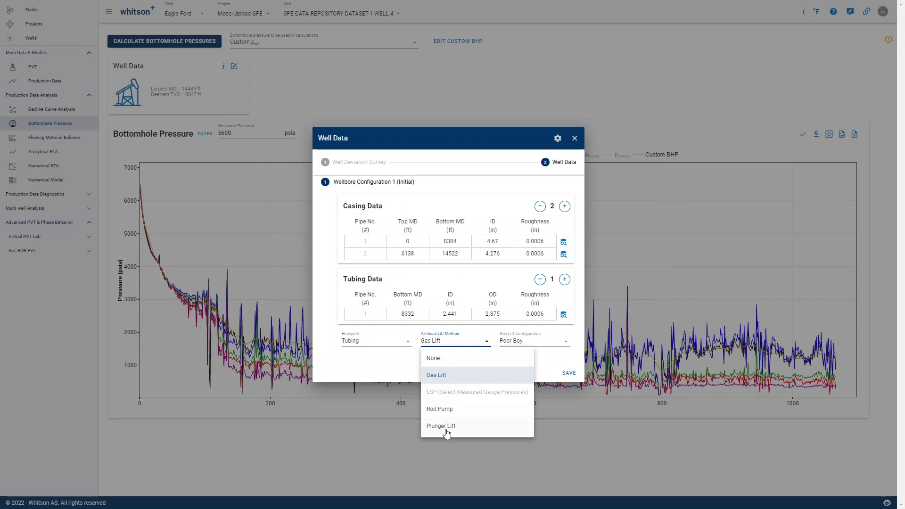
{"action": "left_click", "coordinate": [410, 356]}
- Try the Valves gas lift configuration, view its valve data form, and restore the Poor-Boy configuration
{"action": "left_click", "coordinate": [511, 351]}
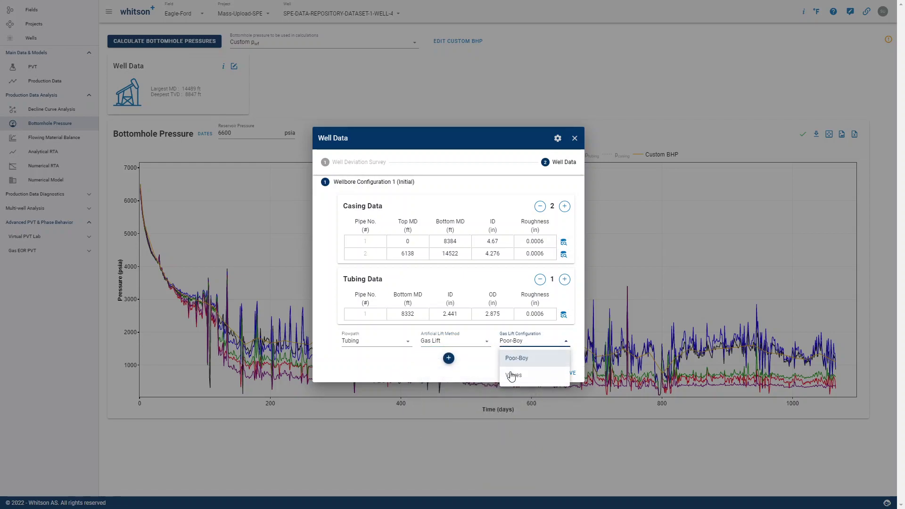
{"action": "left_click", "coordinate": [513, 376]}
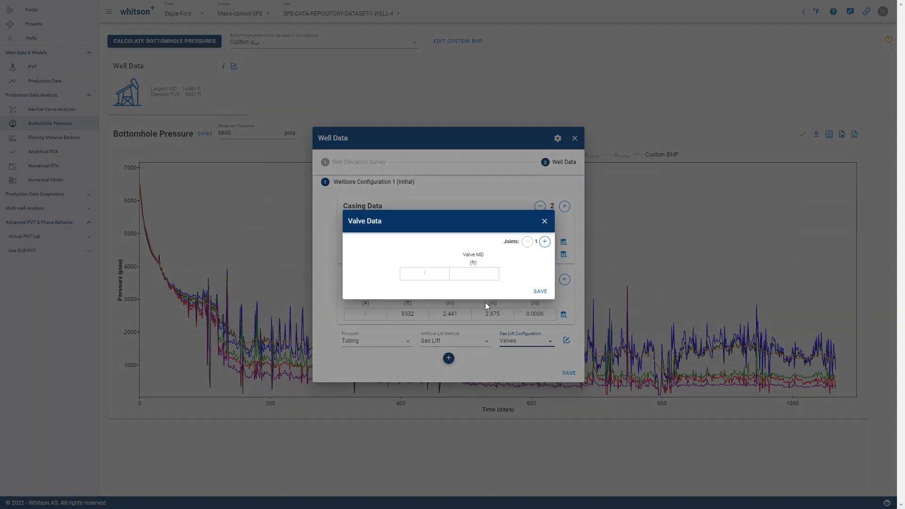
{"action": "left_click", "coordinate": [545, 222]}
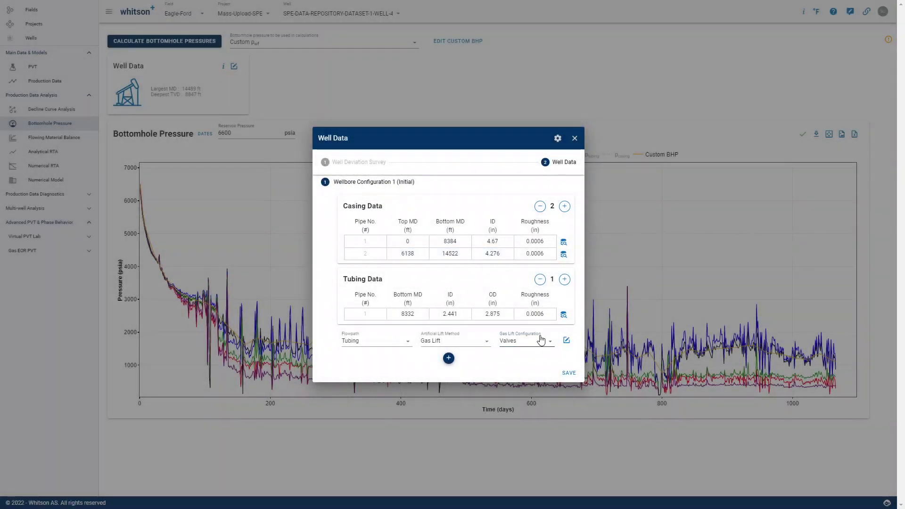
{"action": "left_click", "coordinate": [531, 341]}
{"action": "left_click", "coordinate": [516, 359]}
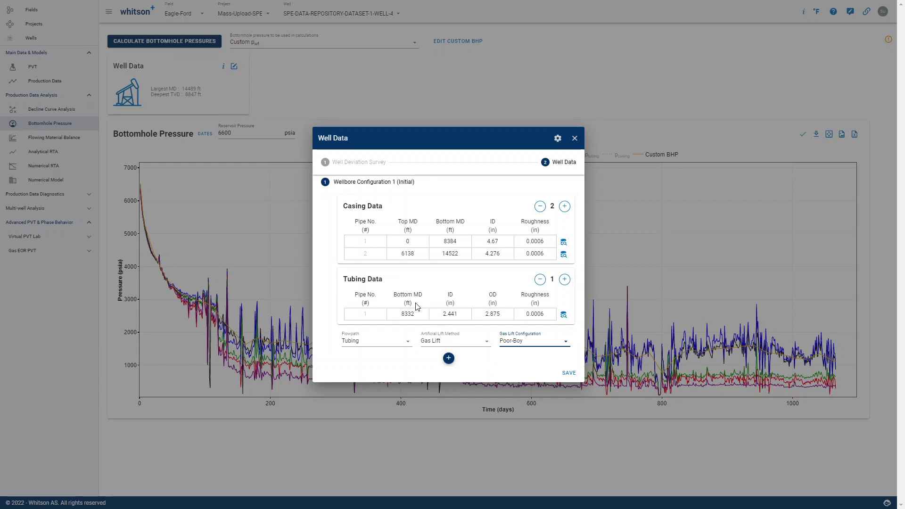
- Select the Valves gas lift configuration again, and close the valve data and well data without saving
{"action": "left_click", "coordinate": [562, 346]}
{"action": "left_click", "coordinate": [526, 373]}
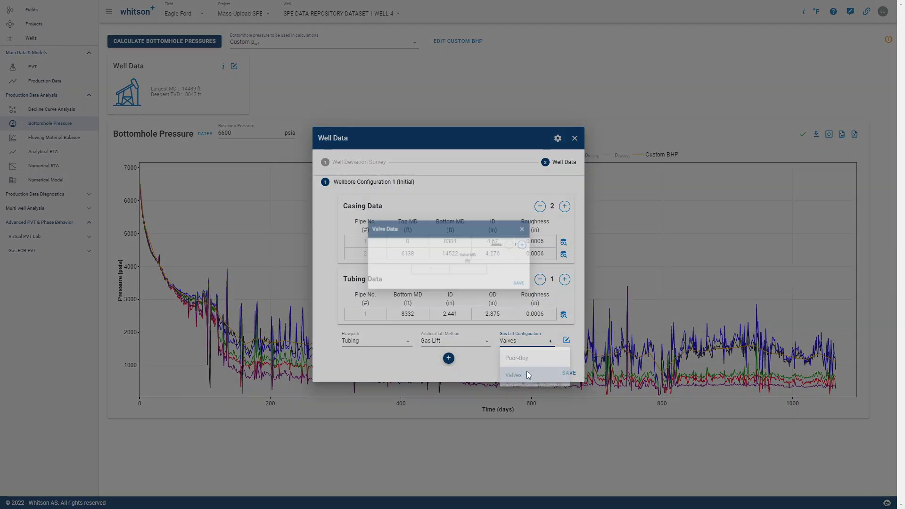
{"action": "left_click", "coordinate": [544, 221]}
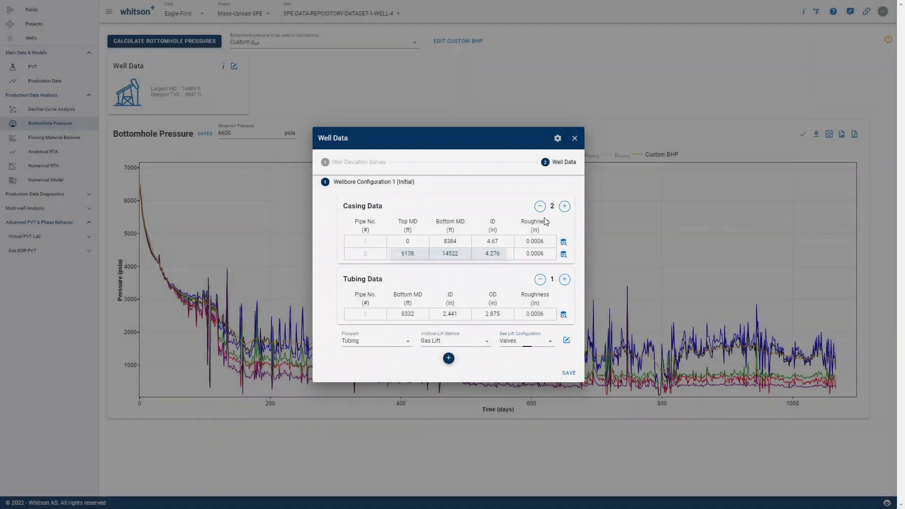
{"action": "left_click", "coordinate": [575, 139]}
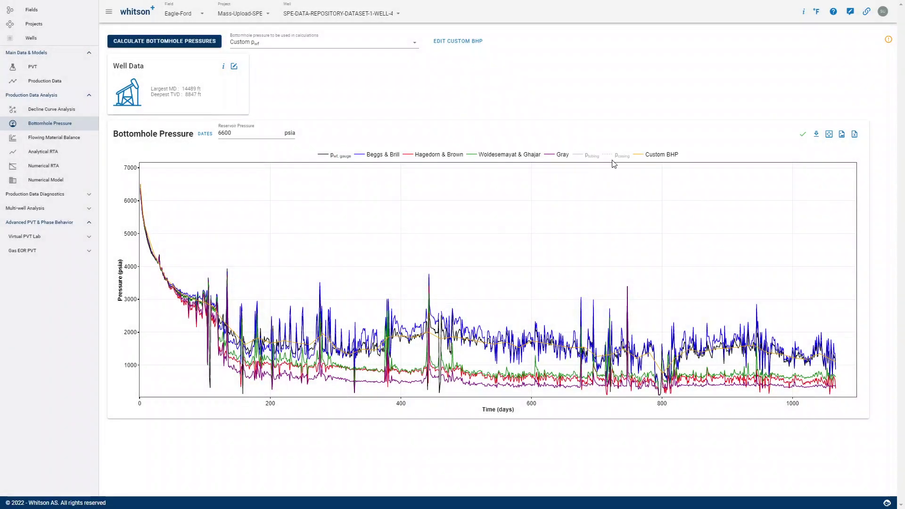
- Isolate the Custom BHP curve, hide it, and display only the Beggs & Brill, tubing and casing pressure curves
{"action": "double_click", "coordinate": [637, 157]}
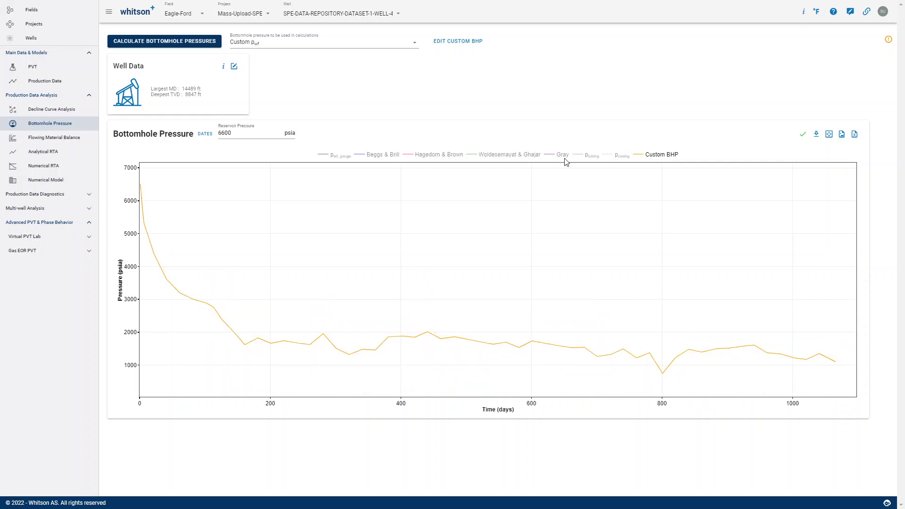
{"action": "left_click", "coordinate": [649, 157]}
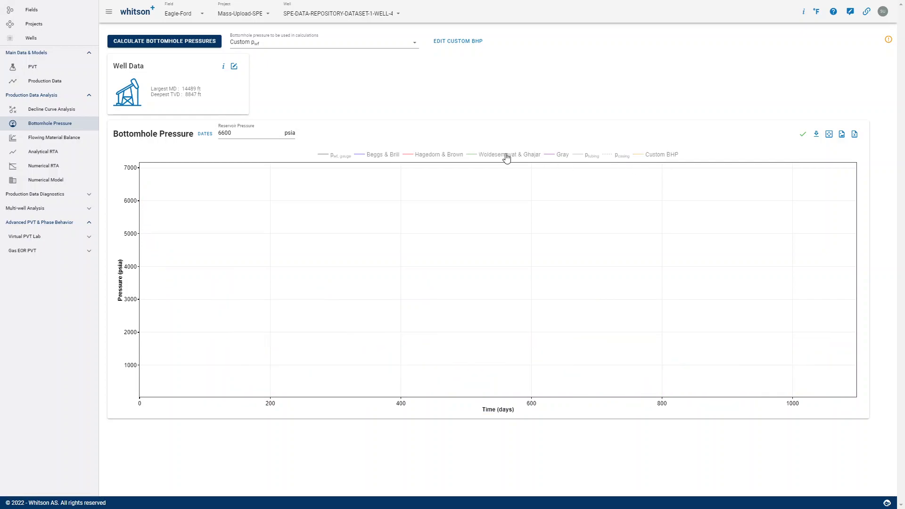
{"action": "left_click", "coordinate": [381, 155]}
{"action": "left_click", "coordinate": [587, 157]}
{"action": "left_click", "coordinate": [617, 158]}
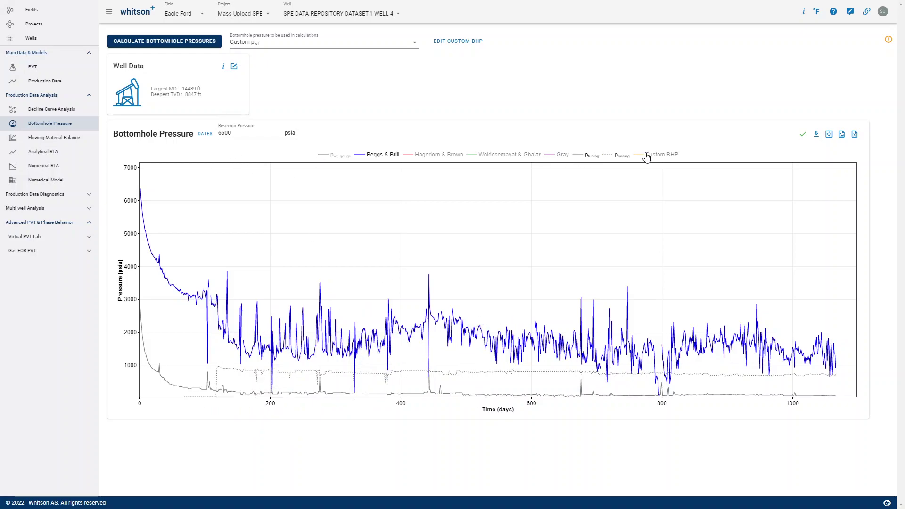
- Reload the Bottomhole Pressure page to restore all correlation curves, and view the tubing and casing pressures against them
{"action": "left_click", "coordinate": [61, 138]}
{"action": "left_click", "coordinate": [61, 123]}
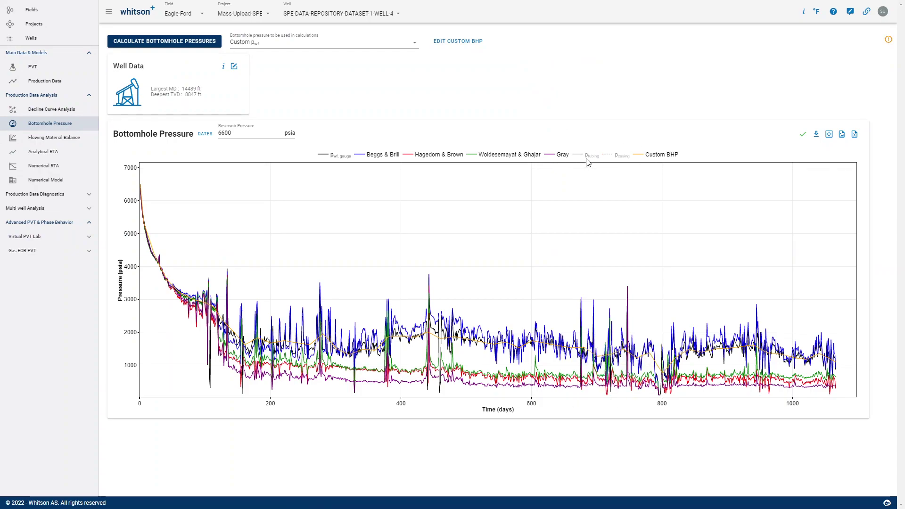
{"action": "left_click", "coordinate": [589, 160]}
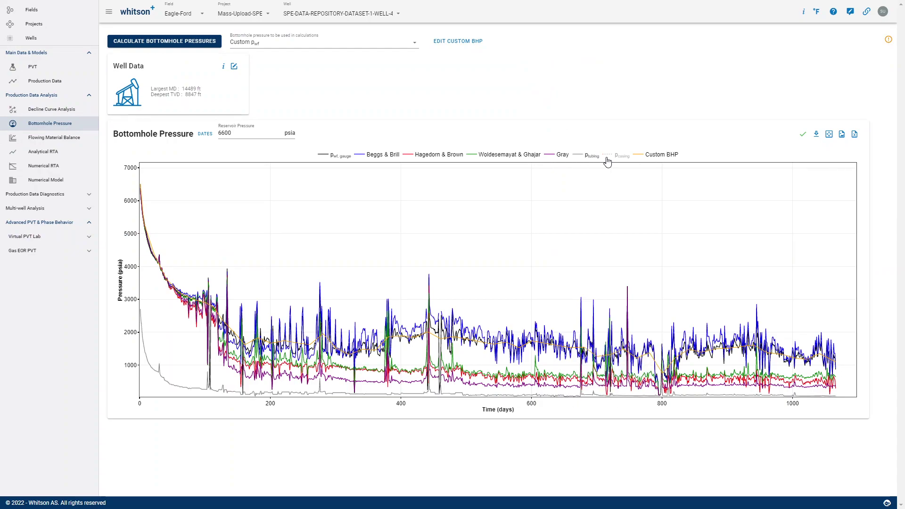
{"action": "left_click", "coordinate": [586, 159]}
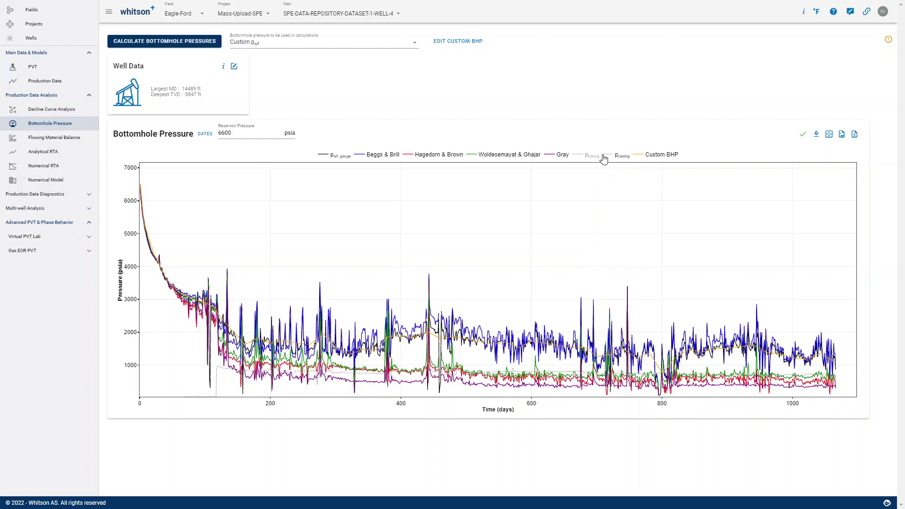
- Open the custom BHP editor, view the casing and tubing pressures against the measured data, and close it without saving
{"action": "left_click", "coordinate": [451, 45]}
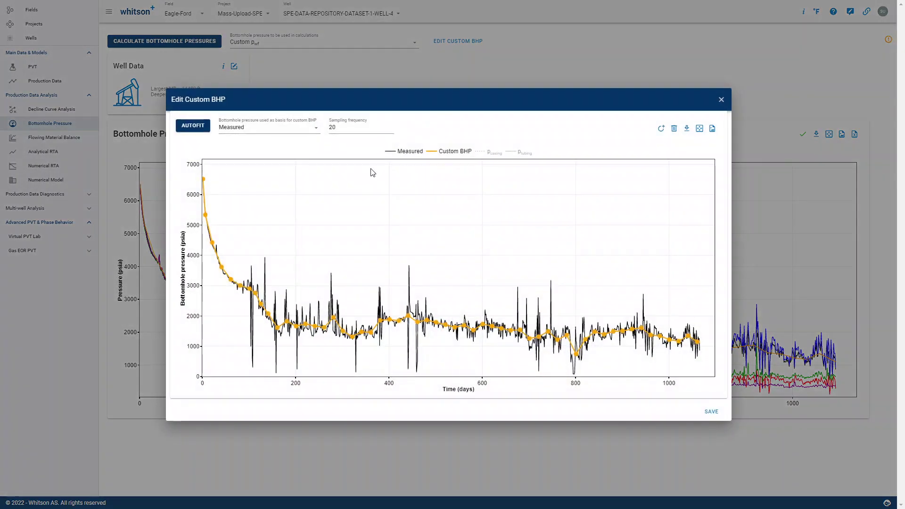
{"action": "left_click", "coordinate": [517, 151]}
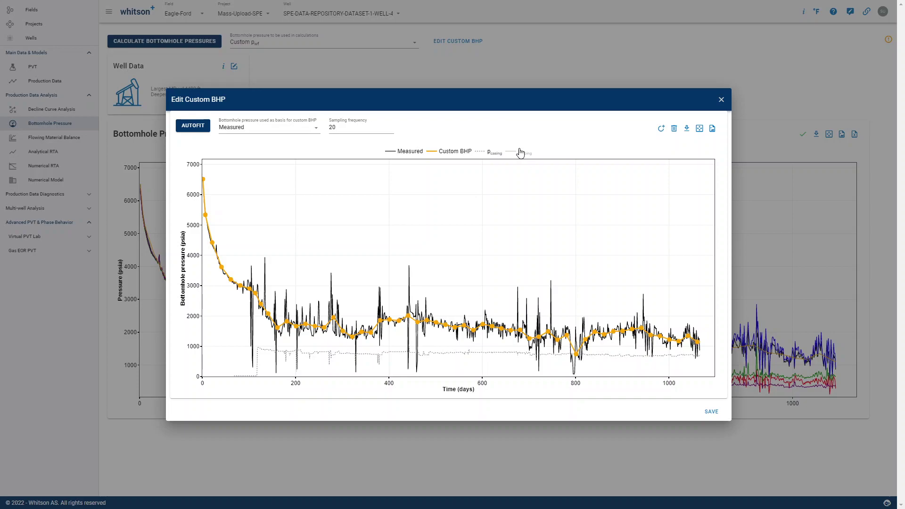
{"action": "left_click", "coordinate": [484, 153]}
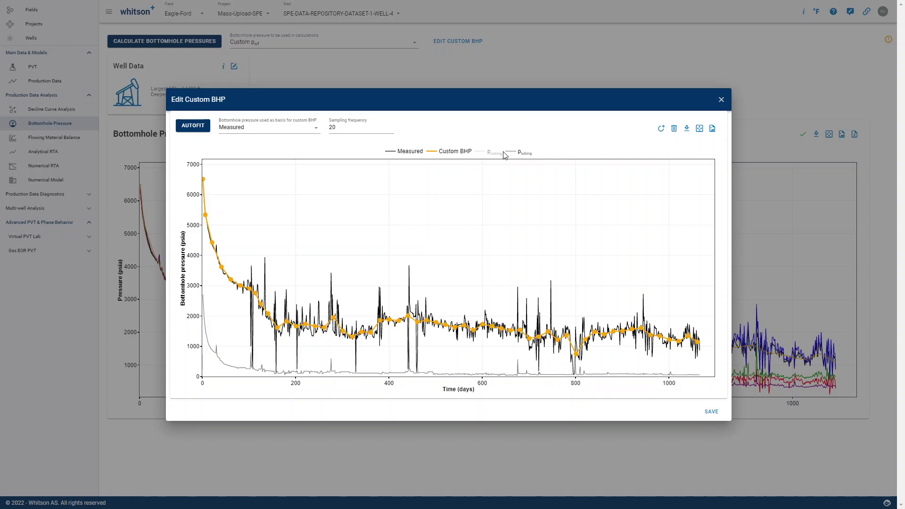
{"action": "left_click", "coordinate": [510, 156]}
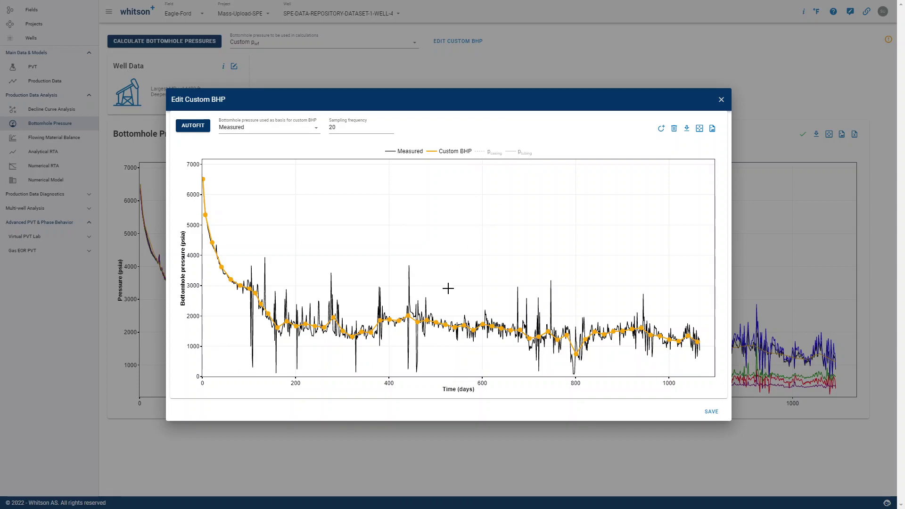
{"action": "left_click", "coordinate": [721, 100]}
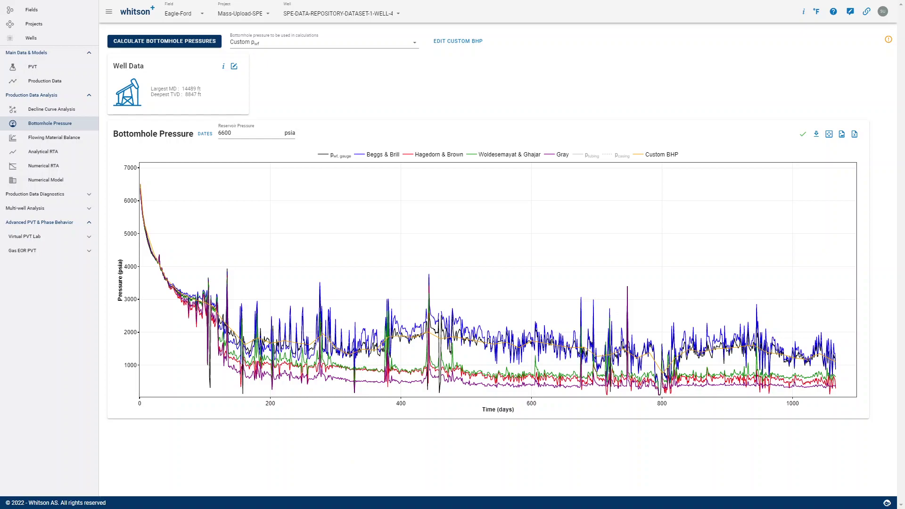
- Open the well's Analytical RTA, review the phase options, and autofit the classical interpretation for the Oil phase
{"action": "left_click", "coordinate": [70, 158]}
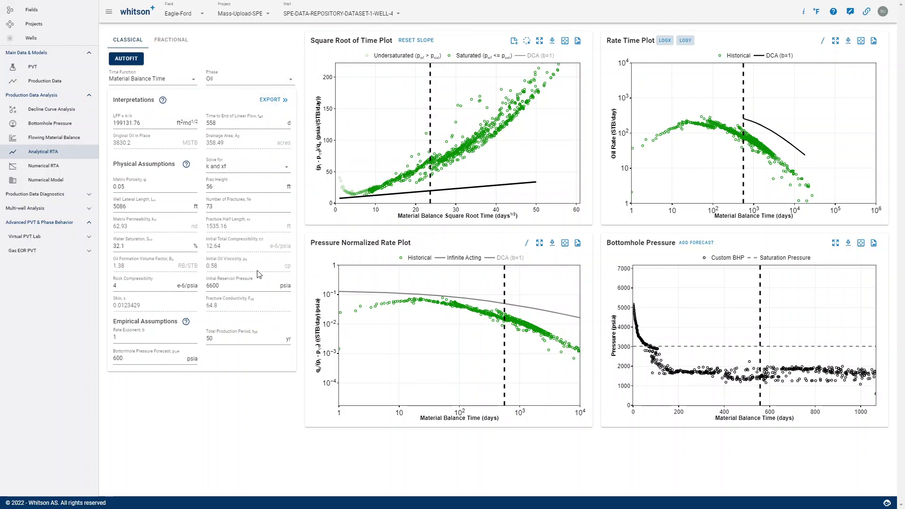
{"action": "left_click", "coordinate": [286, 85]}
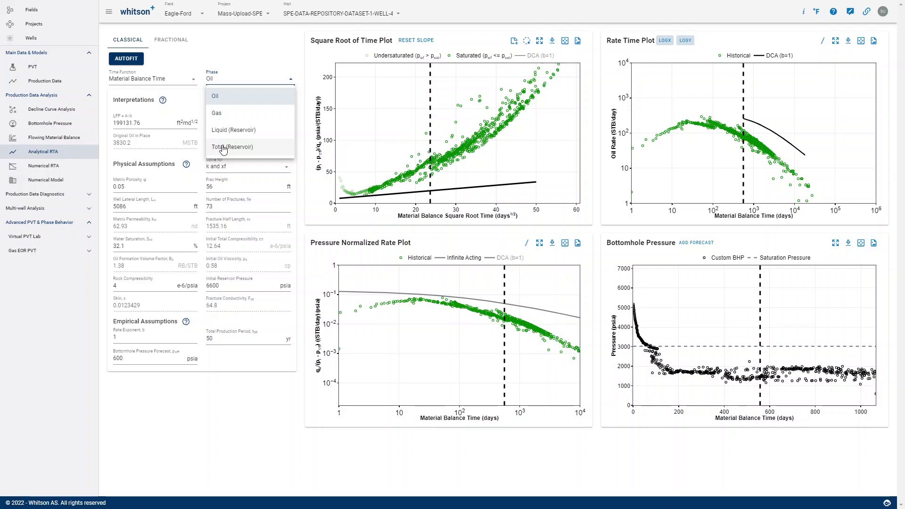
{"action": "left_click", "coordinate": [199, 97]}
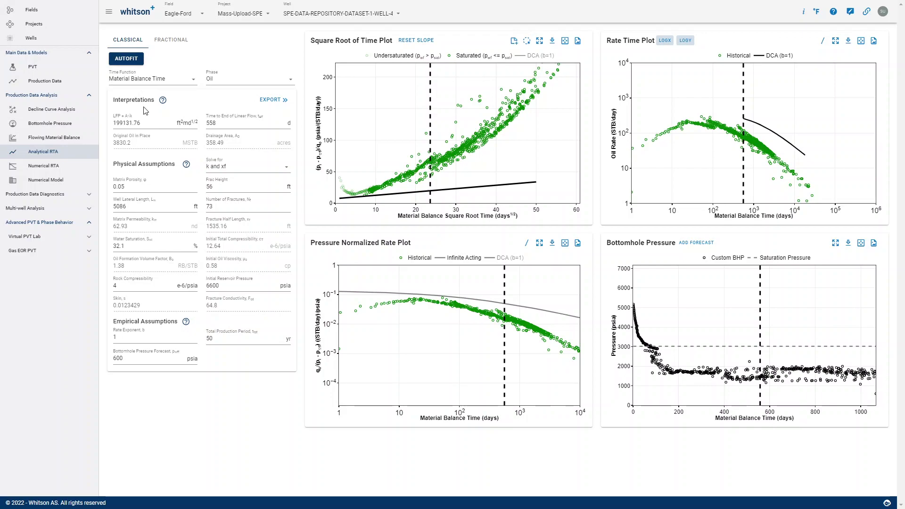
{"action": "left_click", "coordinate": [127, 58]}
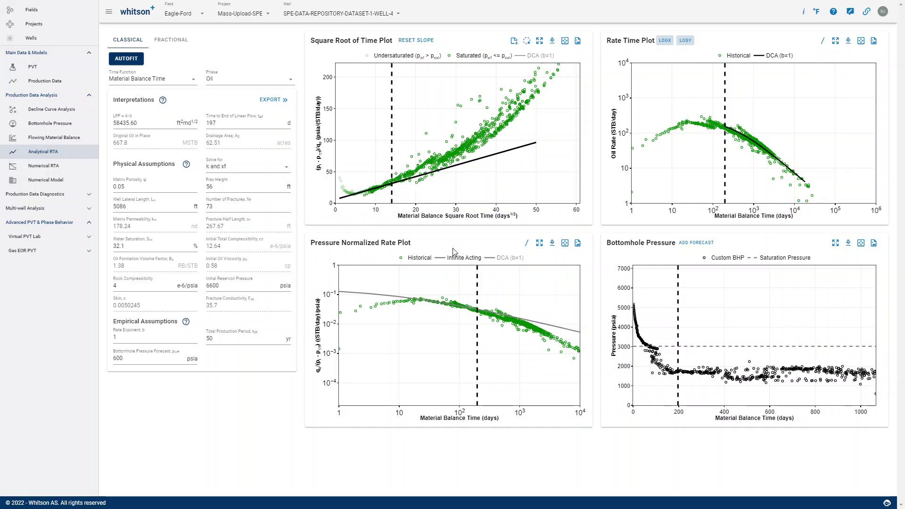
- Add a half slope line to the Pressure Normalized Rate Plot and position it along the historical data
{"action": "left_click", "coordinate": [526, 243]}
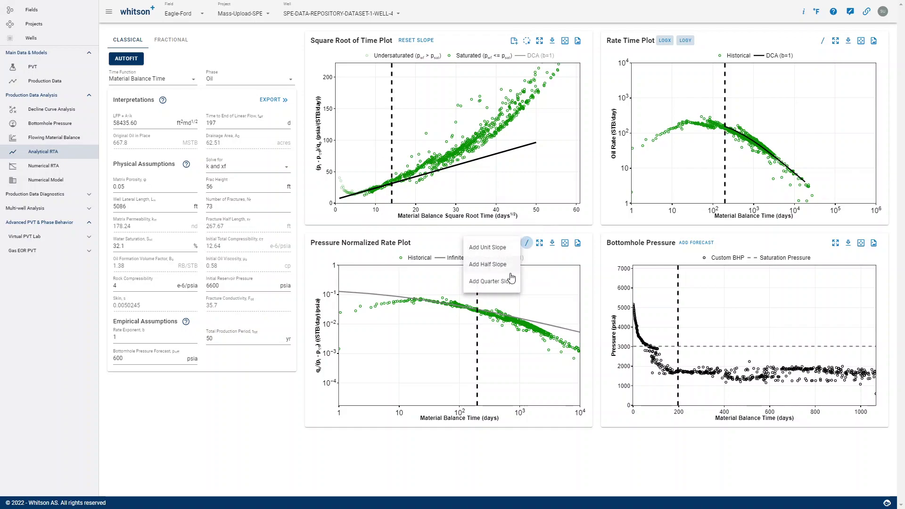
{"action": "left_click", "coordinate": [511, 267]}
{"action": "left_click_drag", "start_coordinate": [464, 298], "coordinate": [461, 310]}
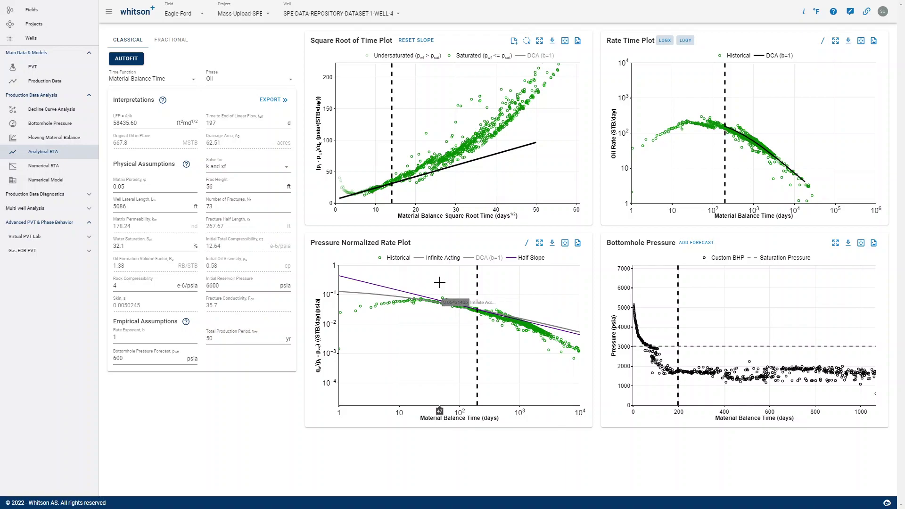
- Select all wells in the project's well overview, view the batch run options including Analytical RTA autofit, and clear the selection
{"action": "left_click", "coordinate": [39, 80]}
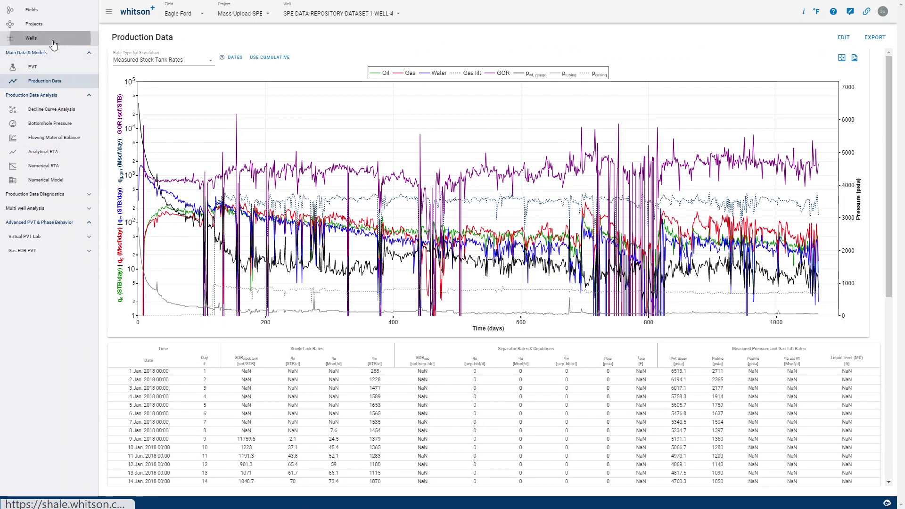
{"action": "left_click", "coordinate": [52, 37]}
{"action": "left_click", "coordinate": [121, 58]}
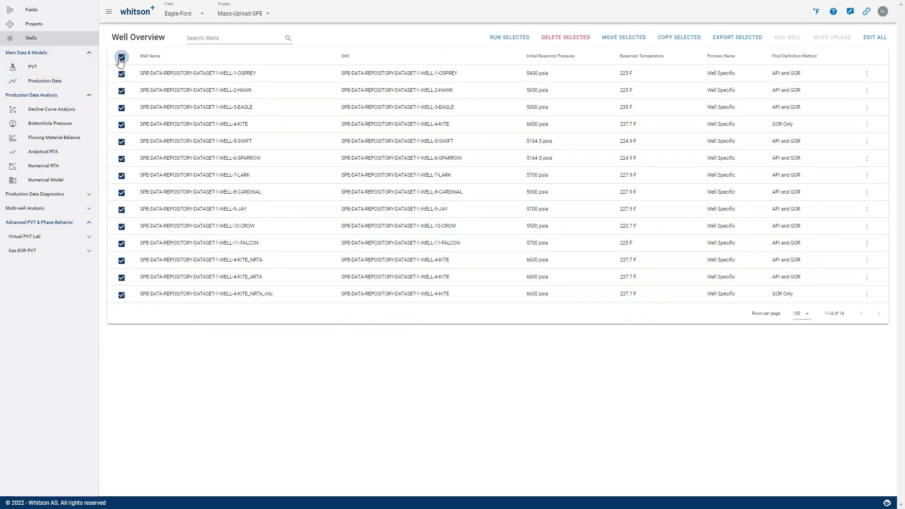
{"action": "left_click", "coordinate": [528, 41]}
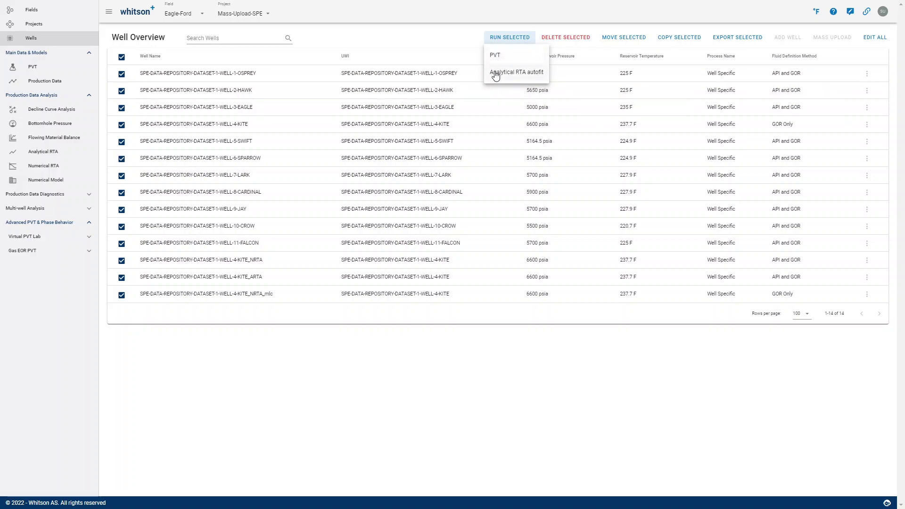
{"action": "left_click", "coordinate": [124, 58]}
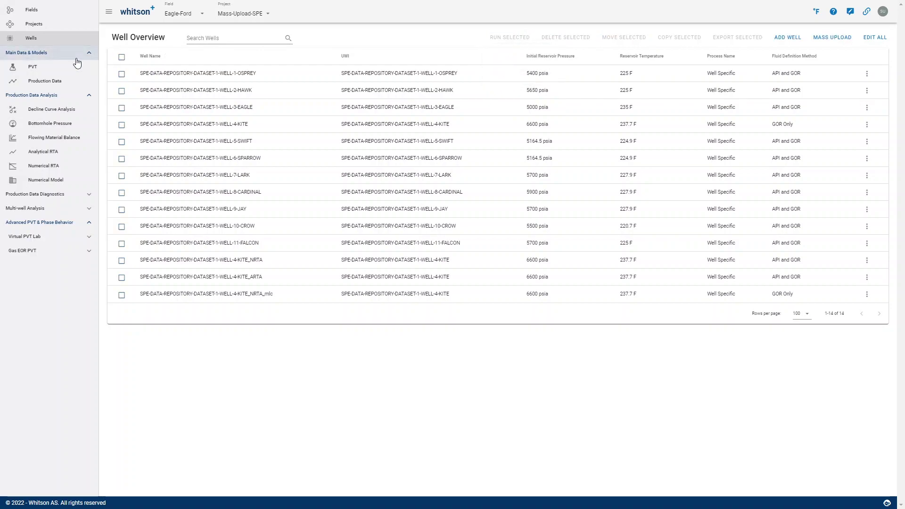
- Return to the well's Analytical RTA and compare the Classical and Fractional analyses, ending on Fractional
{"action": "left_click", "coordinate": [66, 156]}
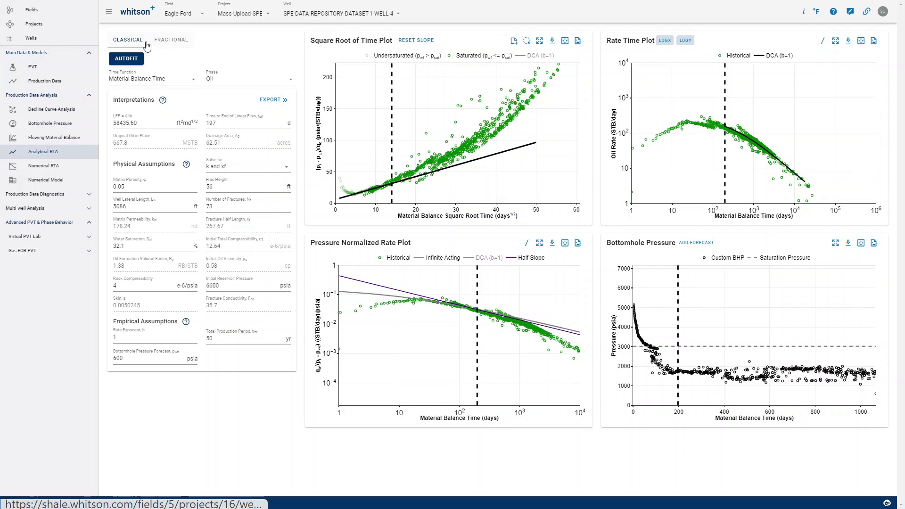
{"action": "left_click", "coordinate": [163, 45]}
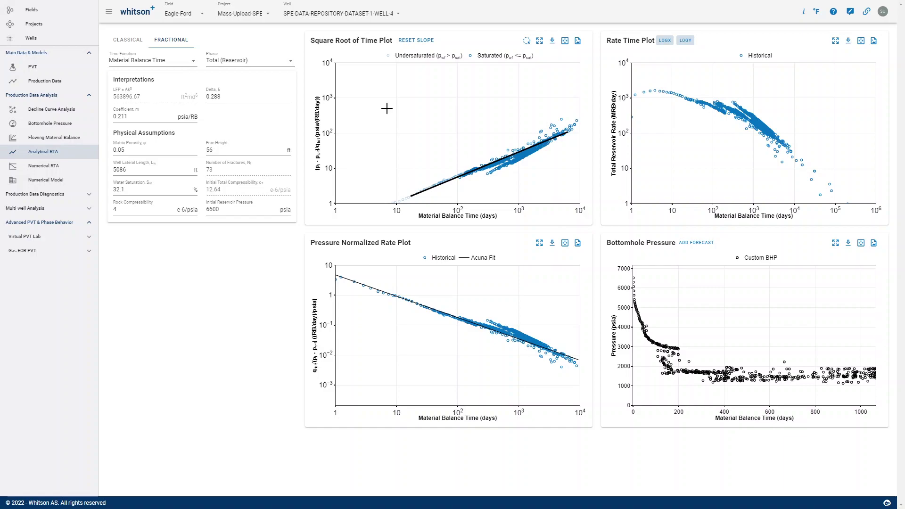
{"action": "left_click", "coordinate": [142, 42]}
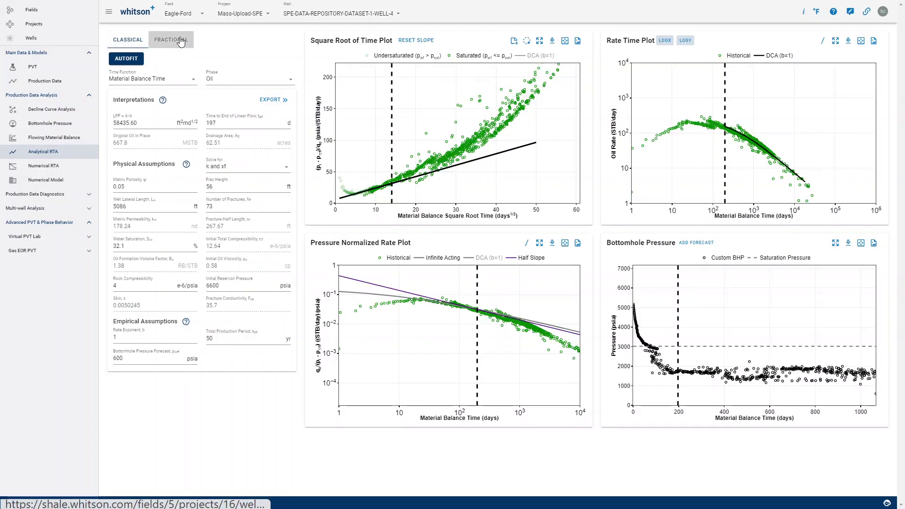
{"action": "left_click", "coordinate": [181, 41]}
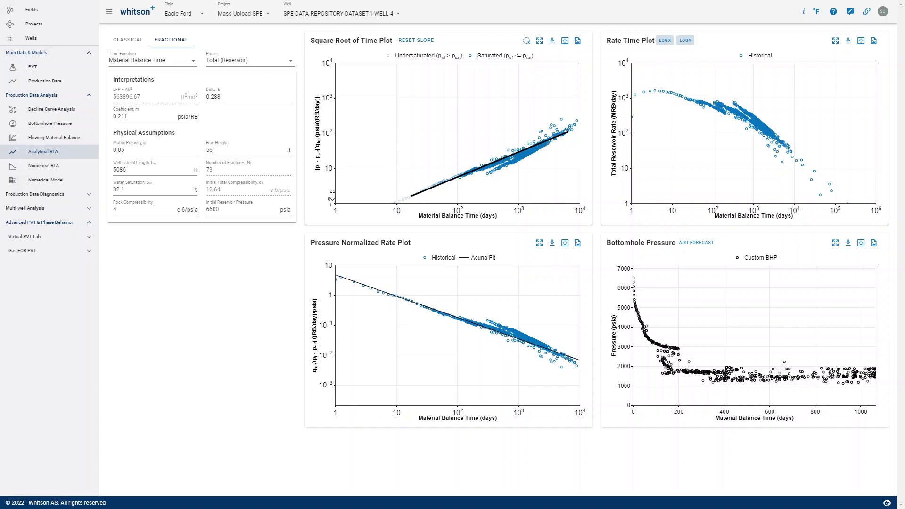
- Extend the fractional Square Root of Time Plot's y-axis down to 10^-1, fit the line's ends to the data, and review the phase options
{"action": "left_click_drag", "start_coordinate": [332, 195], "coordinate": [333, 199]}
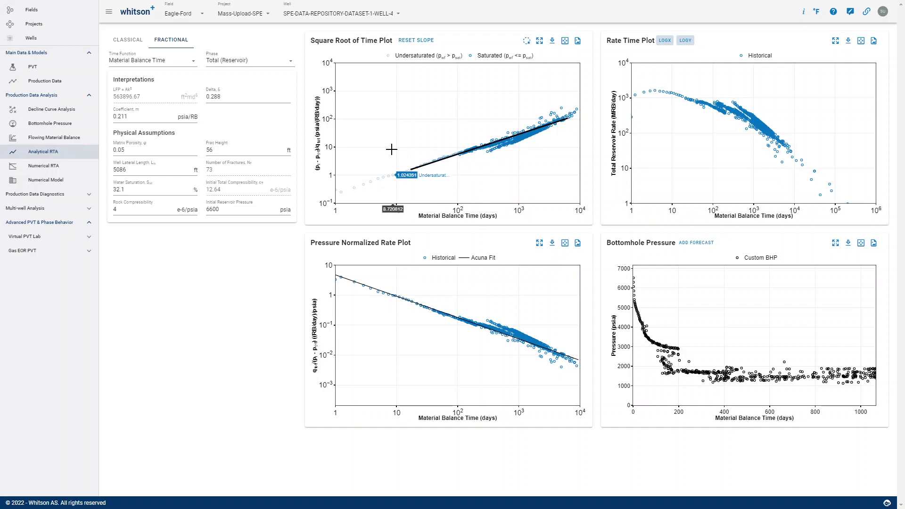
{"action": "left_click_drag", "start_coordinate": [410, 168], "coordinate": [362, 189]}
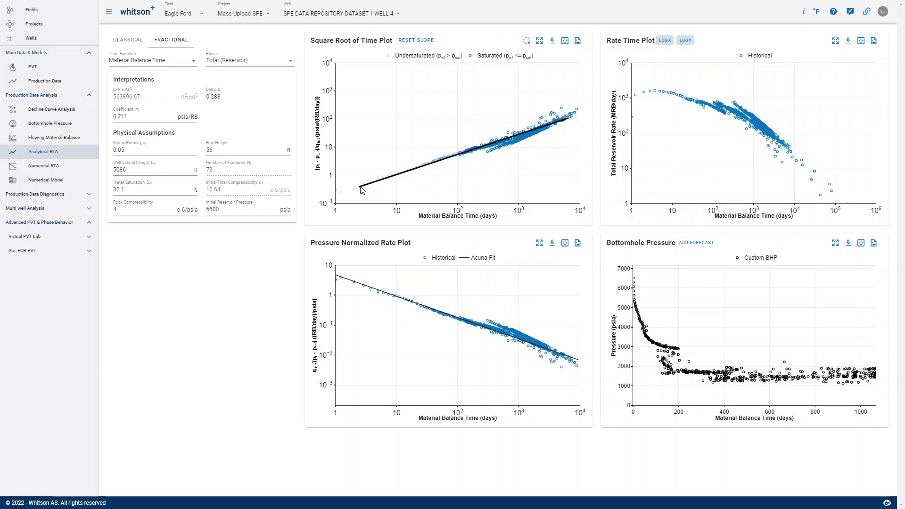
{"action": "mouse_move", "coordinate": [566, 118]}
{"action": "left_mouse_down"}
{"action": "mouse_move", "coordinate": [473, 168]}
{"action": "mouse_move", "coordinate": [572, 118]}
{"action": "left_mouse_up"}
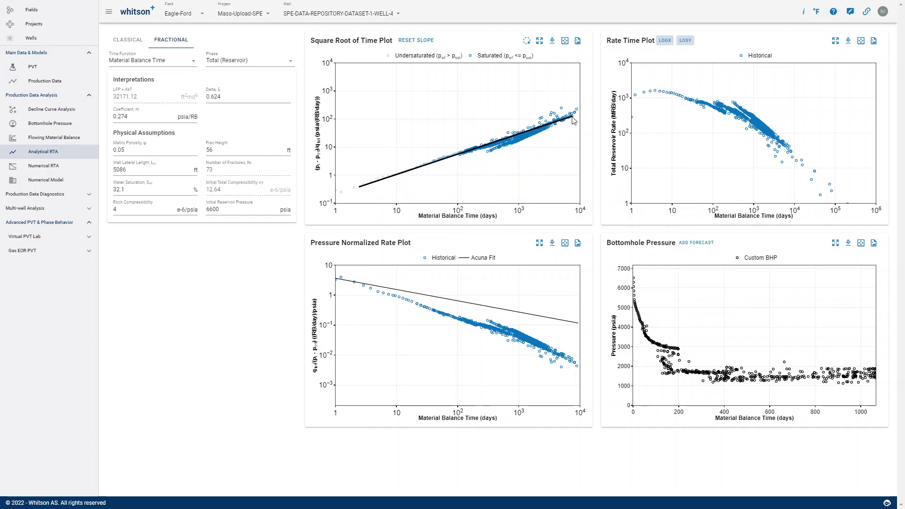
{"action": "left_click", "coordinate": [226, 67]}
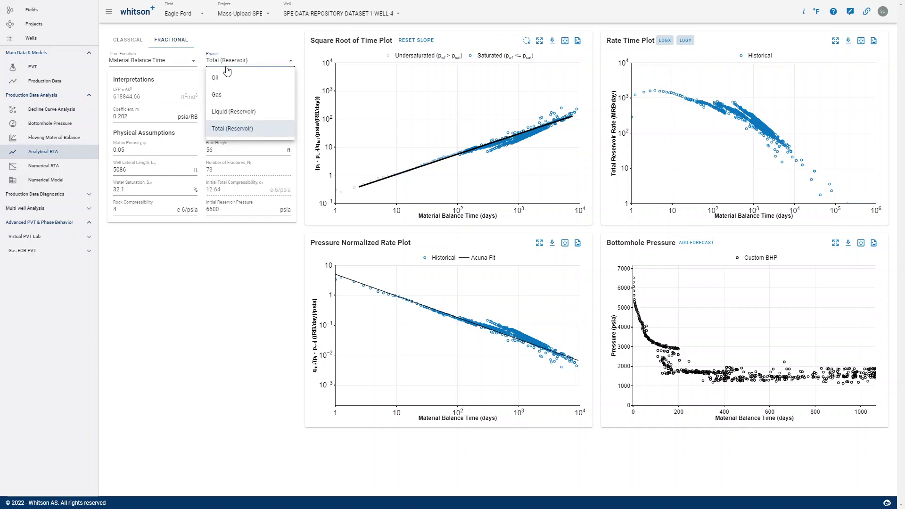
{"action": "left_click", "coordinate": [298, 201]}
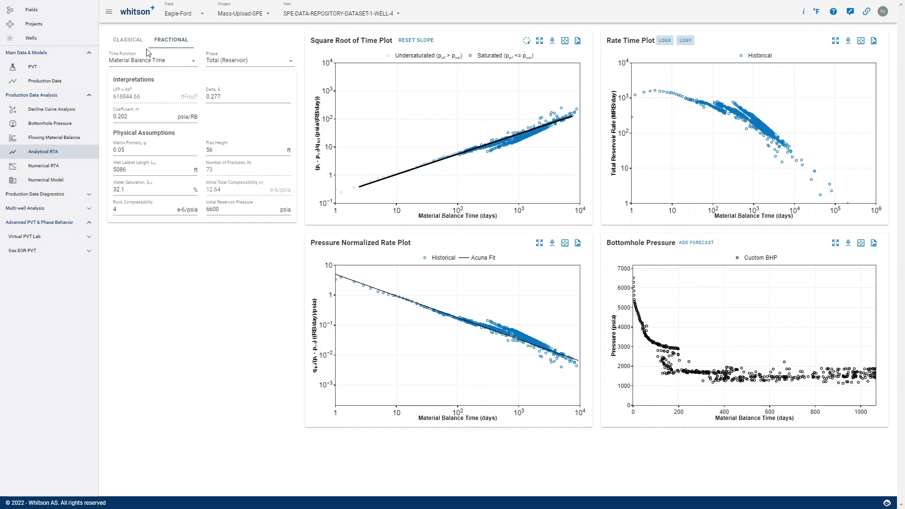
- Add the note "Time to end of linear flow" to the data point beside the dashed line in the classical Square Root of Time Plot
{"action": "left_click", "coordinate": [131, 37]}
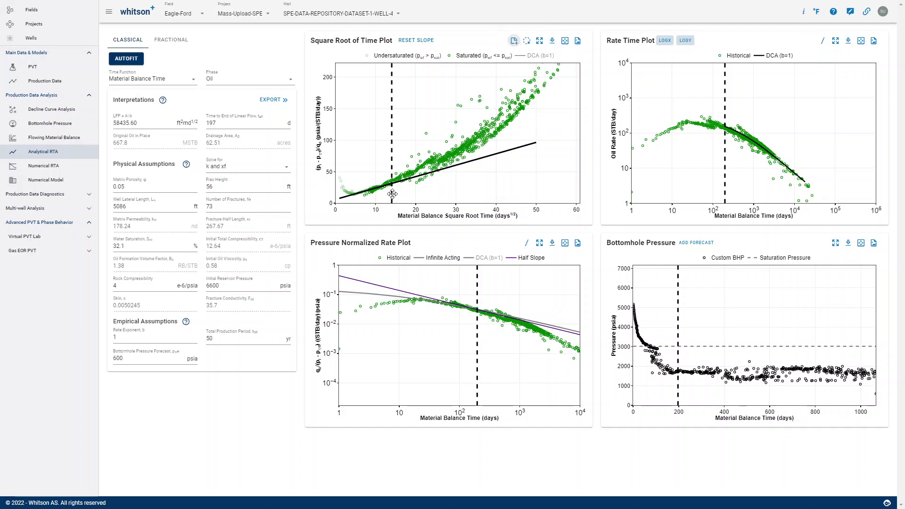
{"action": "mouse_move", "coordinate": [394, 181]}
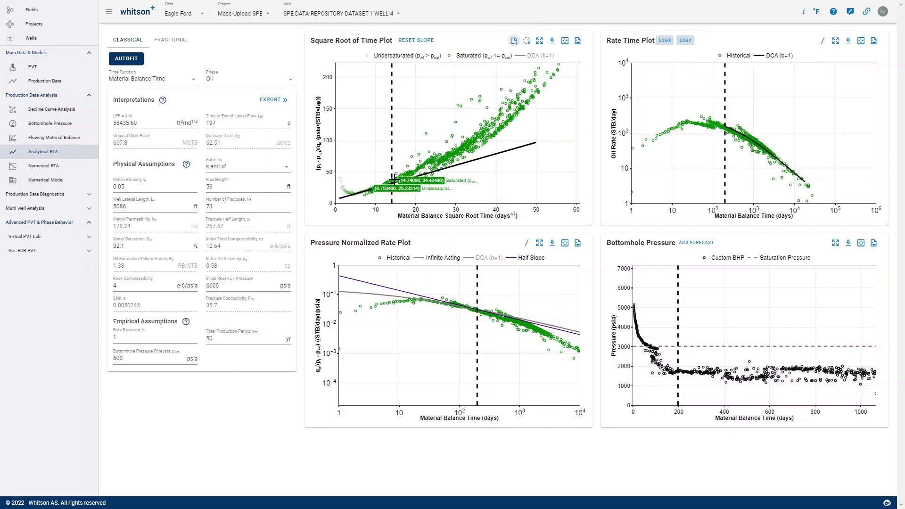
{"action": "left_click", "coordinate": [394, 181]}
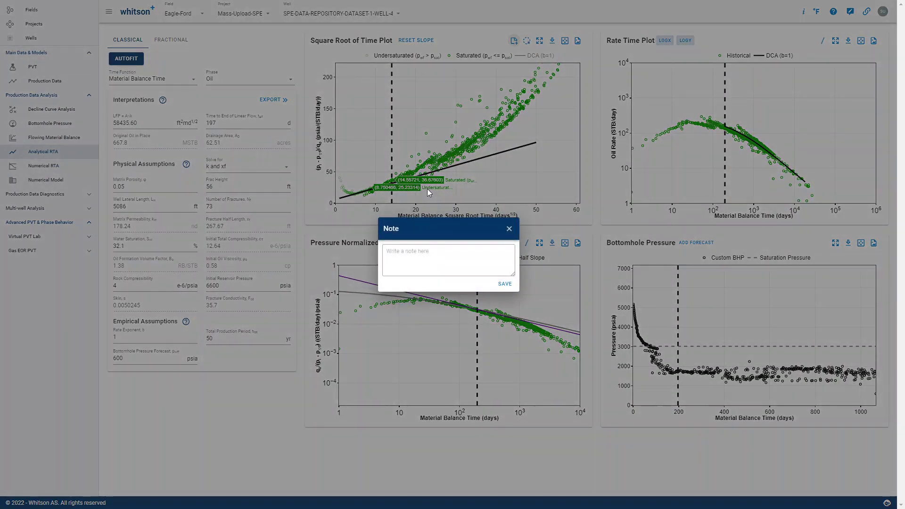
{"action": "type", "text": "Time to end of linear flow"}
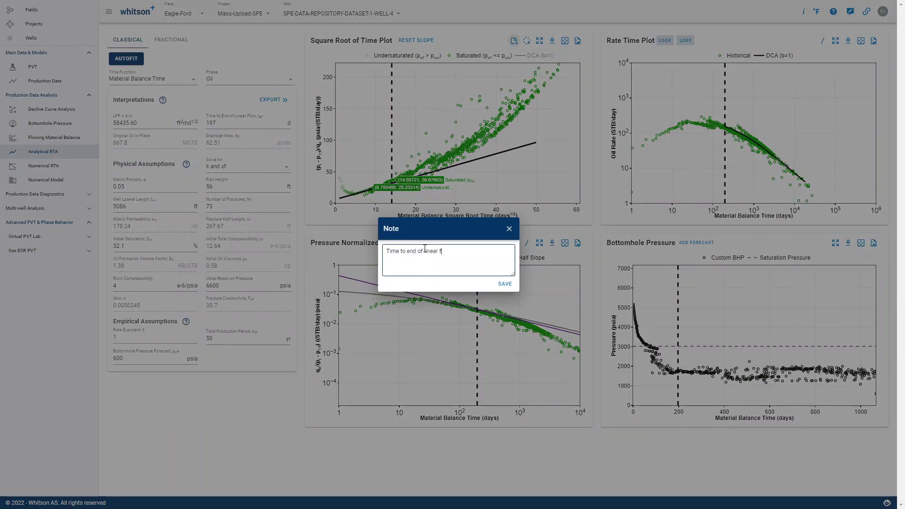
{"action": "left_click", "coordinate": [505, 284]}
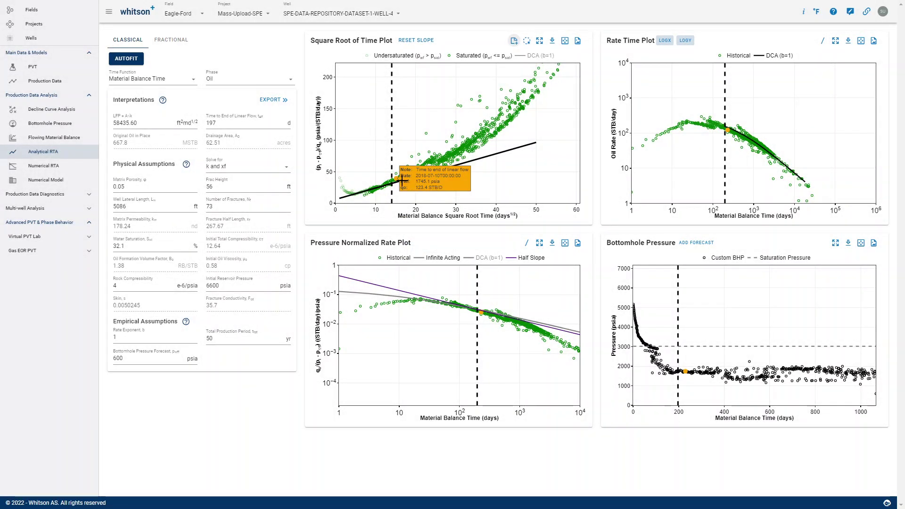
- Open the well's Numerical RTA, and lock and unlock the linear flow parameter
{"action": "mouse_move", "coordinate": [478, 313]}
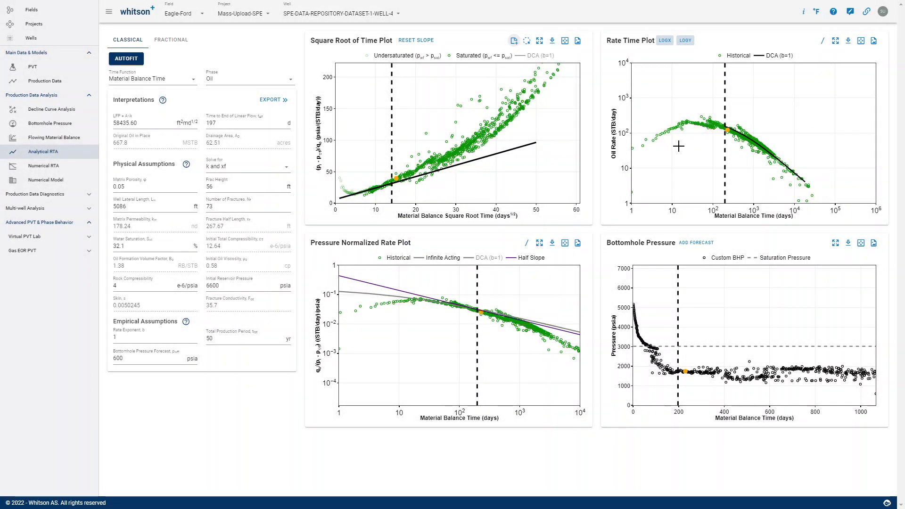
{"action": "mouse_move", "coordinate": [728, 127]}
{"action": "mouse_move", "coordinate": [688, 368]}
{"action": "left_click", "coordinate": [37, 170]}
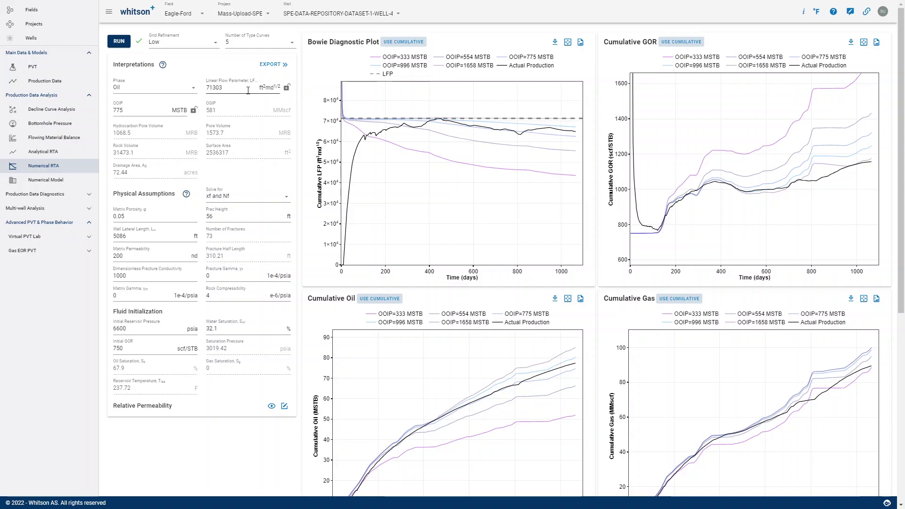
{"action": "left_click", "coordinate": [285, 89]}
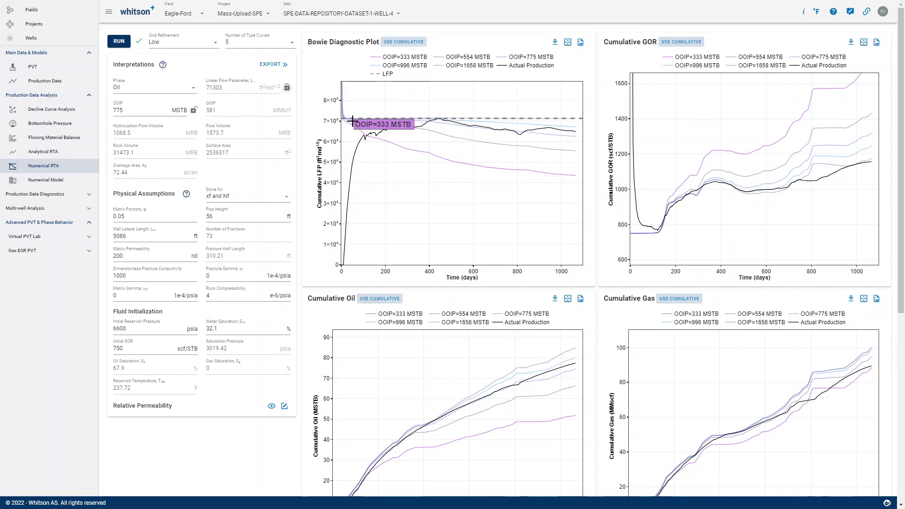
{"action": "left_click", "coordinate": [286, 88]}
- Lower the Bowie Diagnostic Plot's LFP line to about 61666, and raise it to about 69926 while OOIP is temporarily locked
{"action": "left_click_drag", "start_coordinate": [361, 118], "coordinate": [411, 140]}
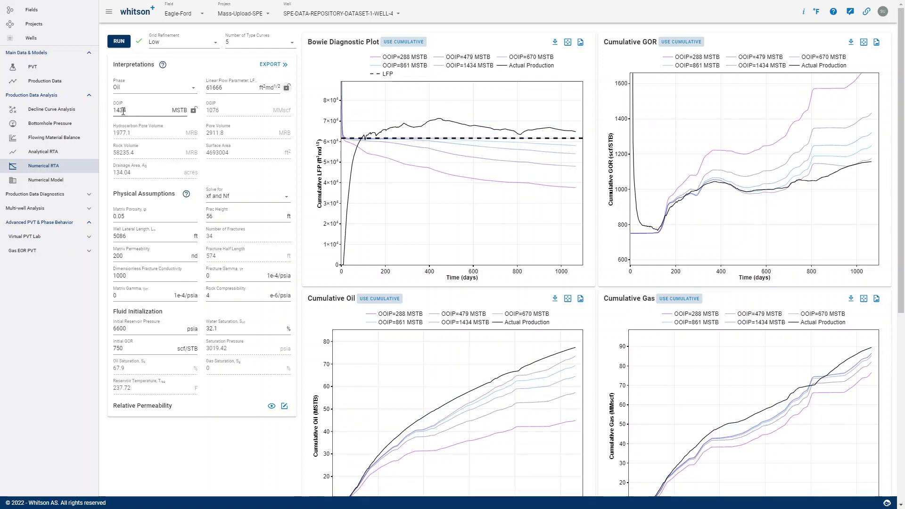
{"action": "left_click", "coordinate": [193, 113]}
{"action": "left_click_drag", "start_coordinate": [381, 139], "coordinate": [382, 124]}
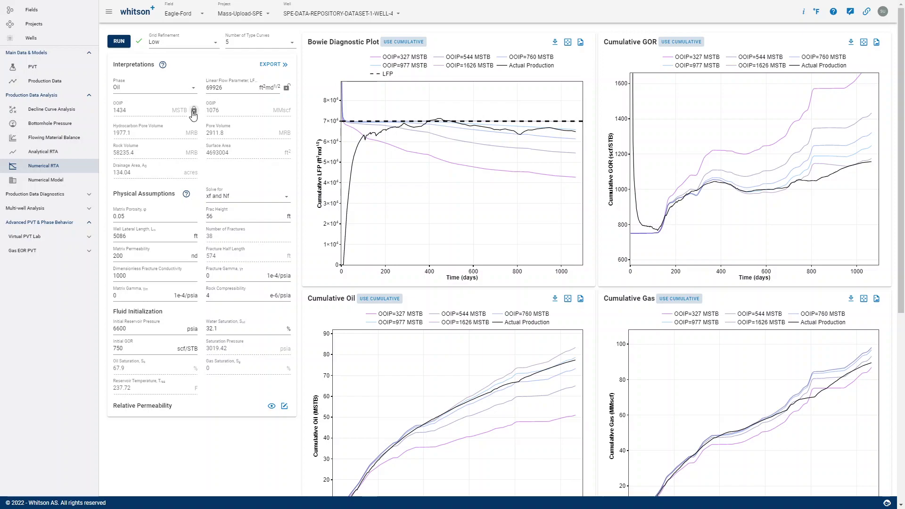
{"action": "left_click", "coordinate": [193, 113]}
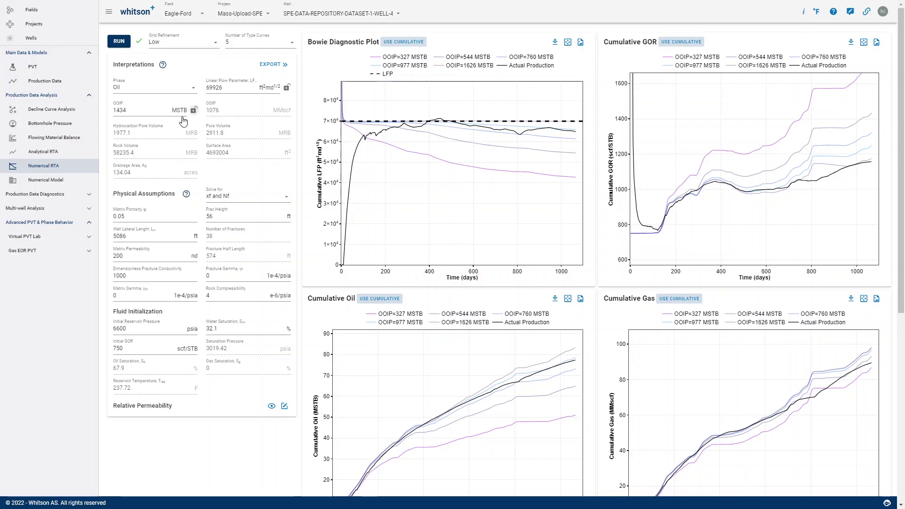
- Check the original oil in place in Flowing Material Balance, and set and lock the Numerical RTA's OOIP at 640 MSTB
{"action": "left_click", "coordinate": [60, 141]}
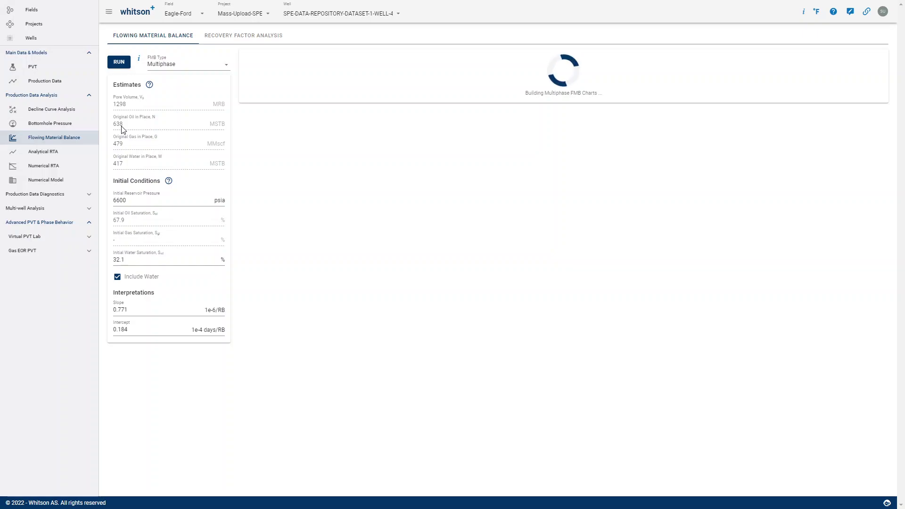
{"action": "left_click", "coordinate": [66, 168]}
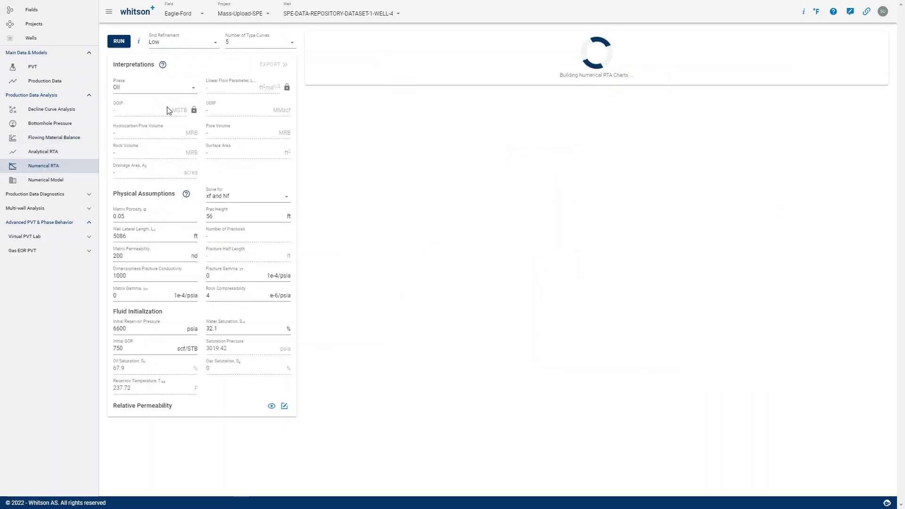
{"action": "left_click", "coordinate": [147, 111]}
{"action": "type", "text": "640"}
{"action": "left_click", "coordinate": [194, 112]}
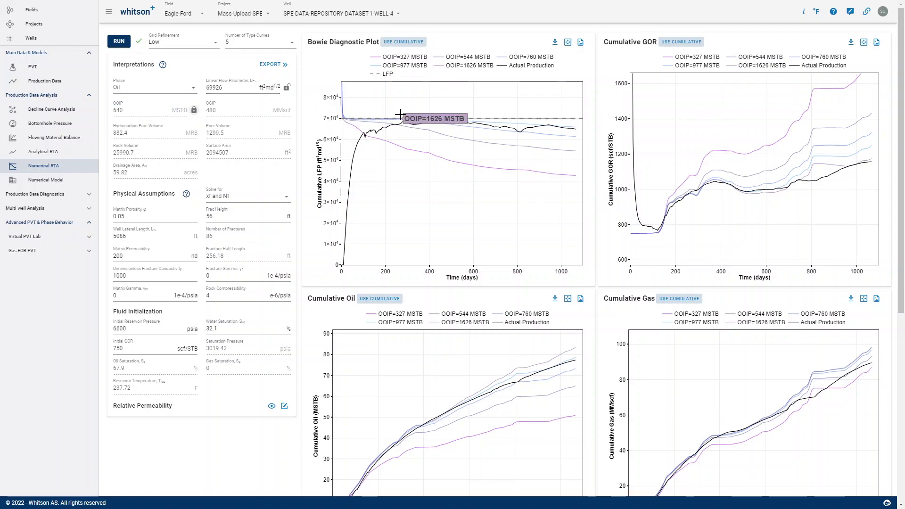
- Raise the Bowie Diagnostic Plot's LFP line to about 71616, and lock and unlock the linear flow parameter
{"action": "left_click_drag", "start_coordinate": [400, 119], "coordinate": [403, 115]}
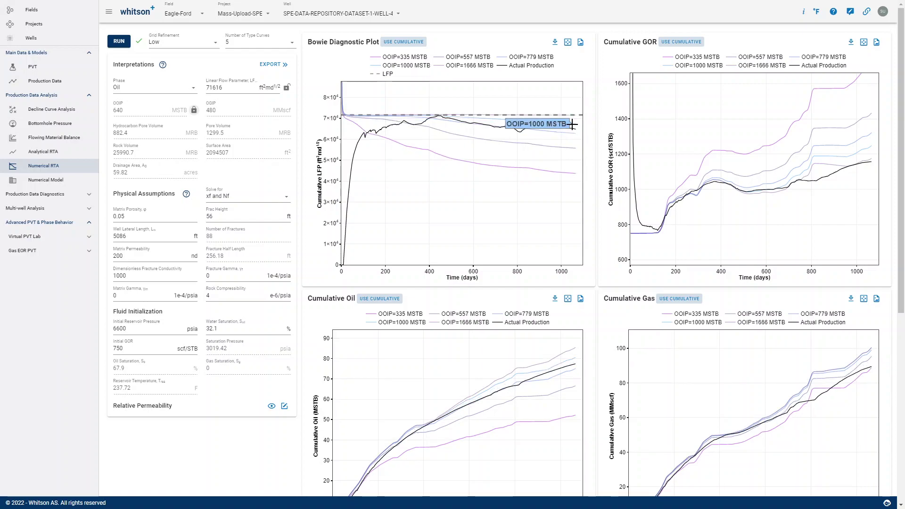
{"action": "left_click", "coordinate": [287, 89]}
{"action": "left_click", "coordinate": [287, 89]}
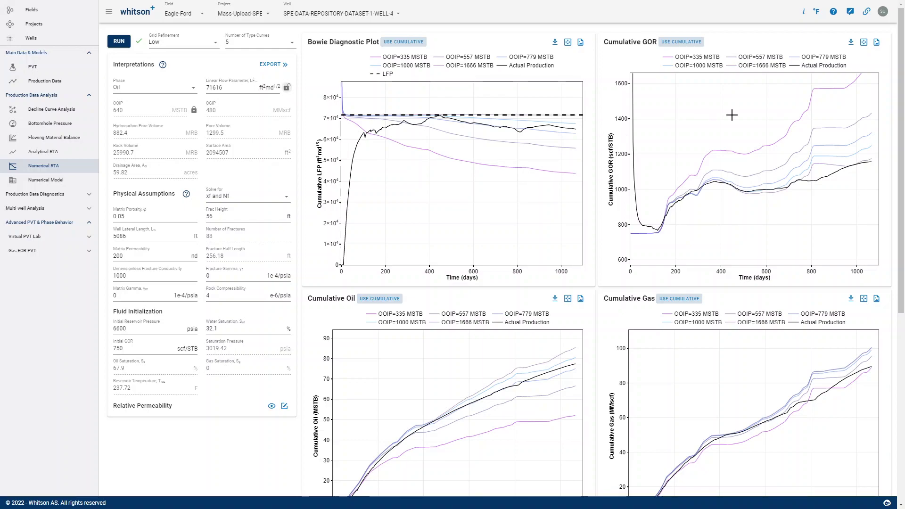
- Compare the Solve for options in Analytical RTA and Numerical RTA, and inspect the Numerical RTA's matrix permeability input
{"action": "mouse_move", "coordinate": [805, 18]}
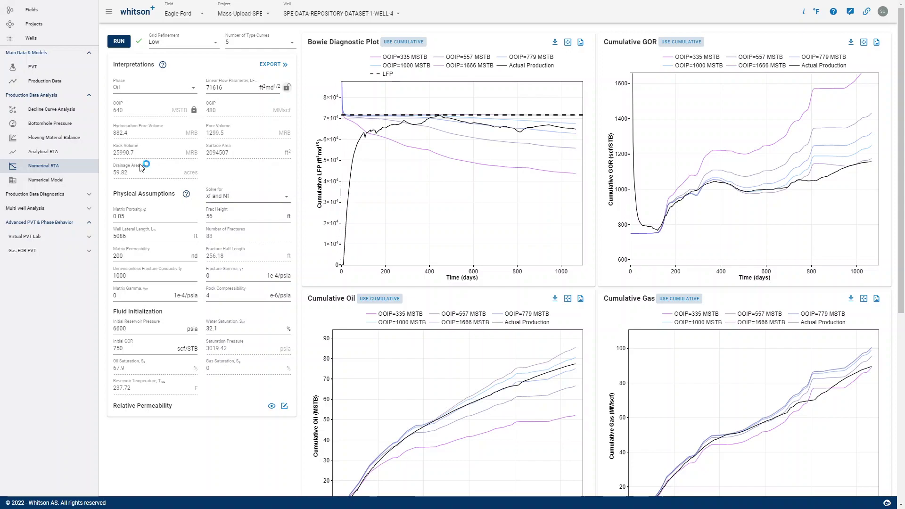
{"action": "left_click", "coordinate": [85, 158]}
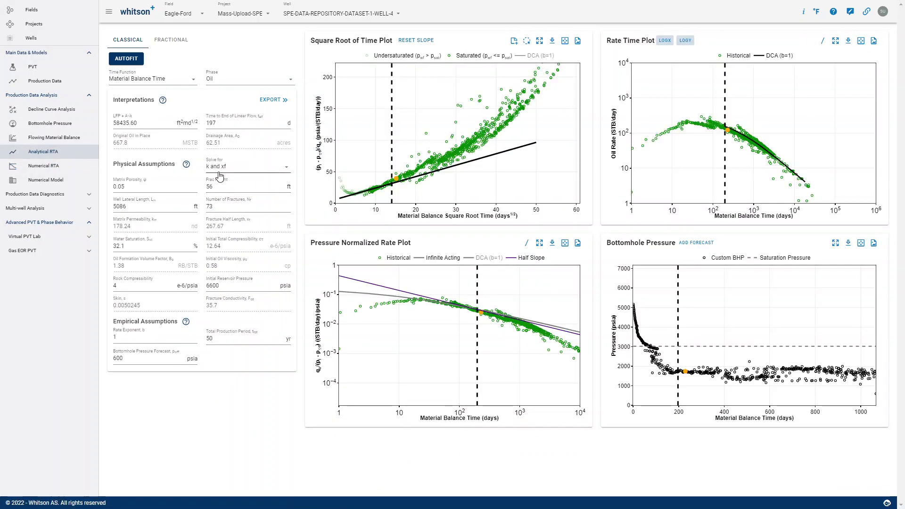
{"action": "left_click", "coordinate": [215, 175]}
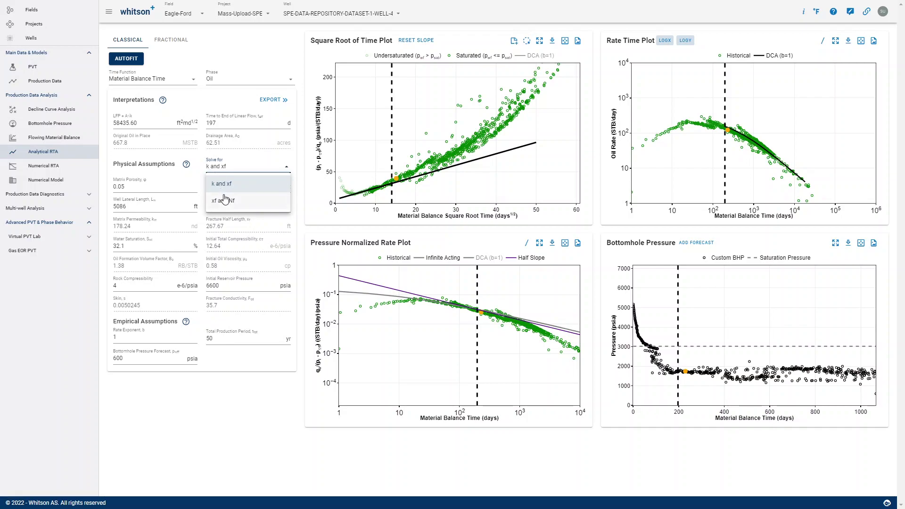
{"action": "left_click", "coordinate": [79, 165]}
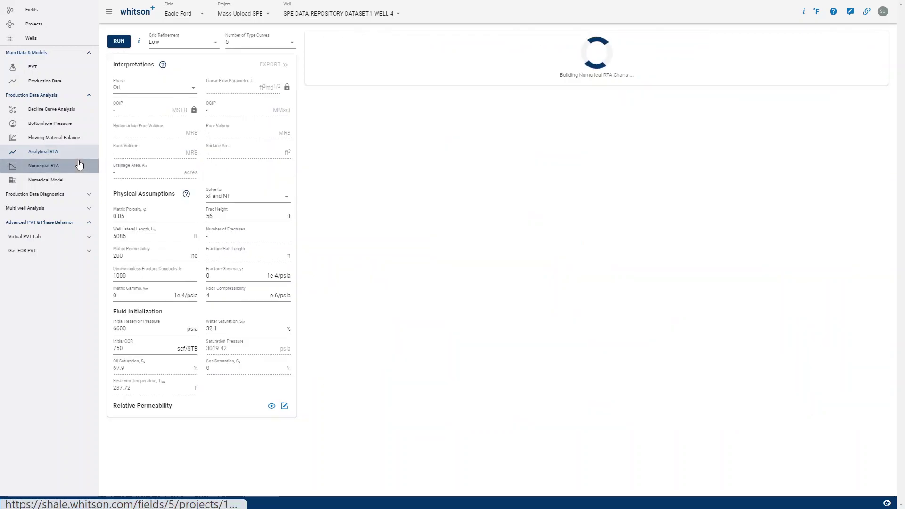
{"action": "left_click", "coordinate": [232, 203]}
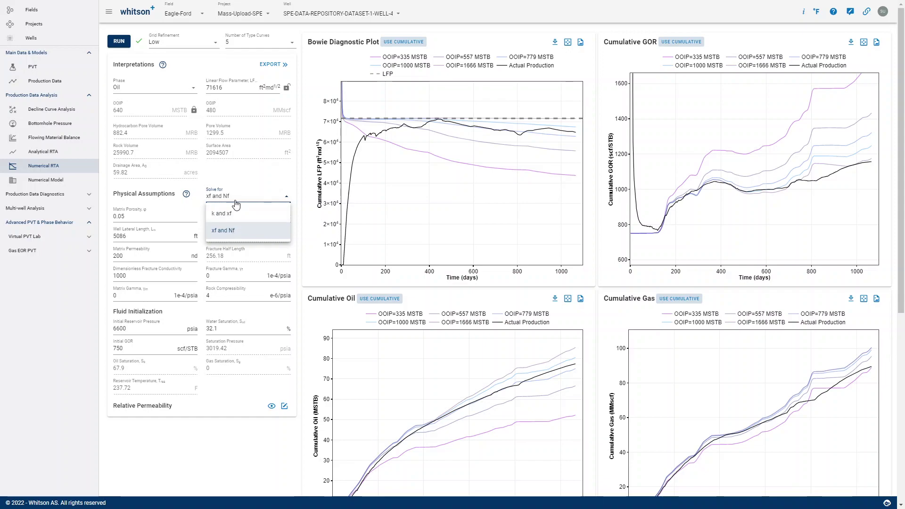
{"action": "left_click", "coordinate": [134, 254]}
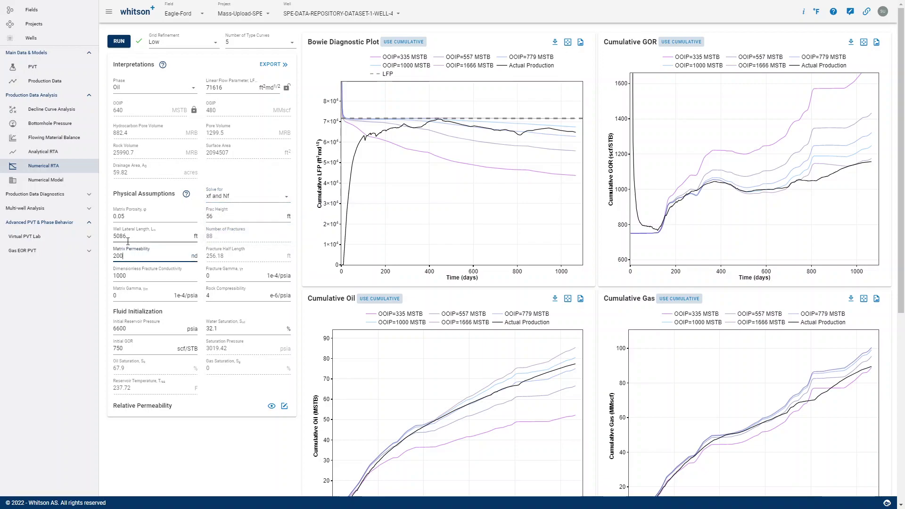
{"action": "left_click", "coordinate": [221, 170]}
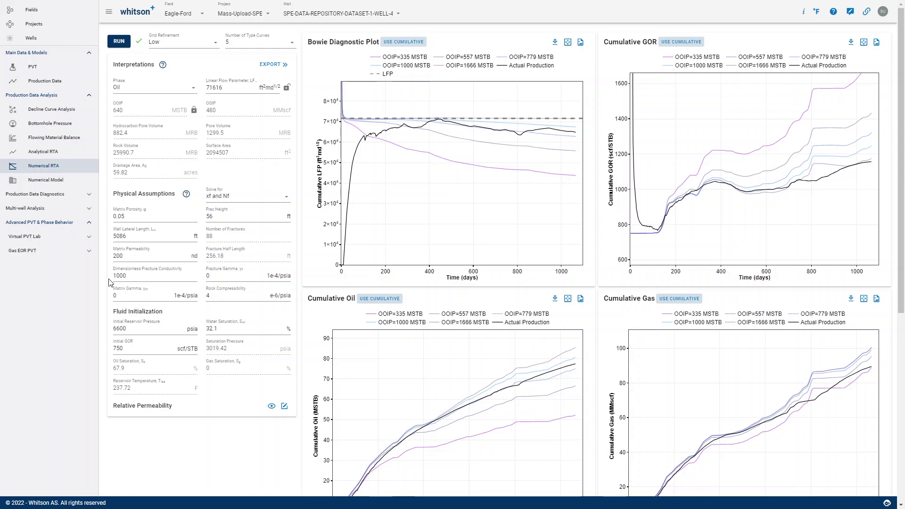
- Open the well's production data for editing and select the stock tank gas rate of day 9
{"action": "left_click", "coordinate": [80, 83]}
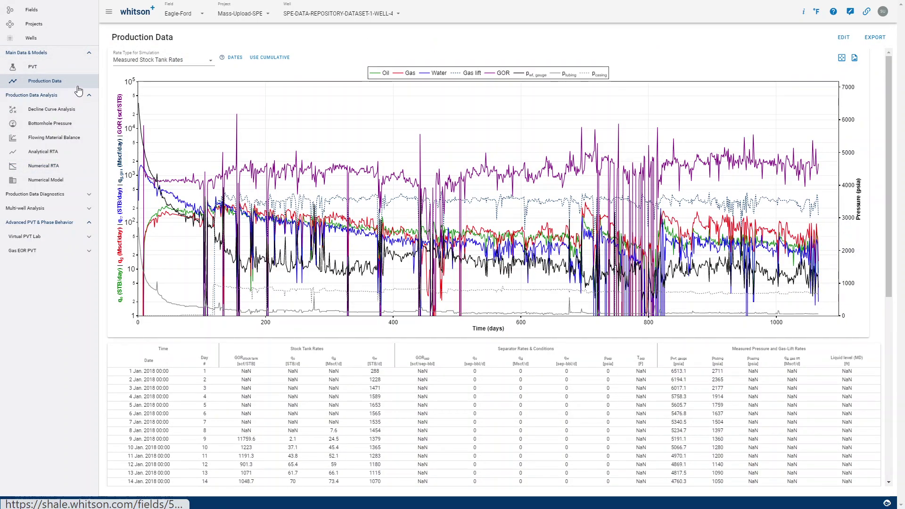
{"action": "left_click", "coordinate": [844, 38]}
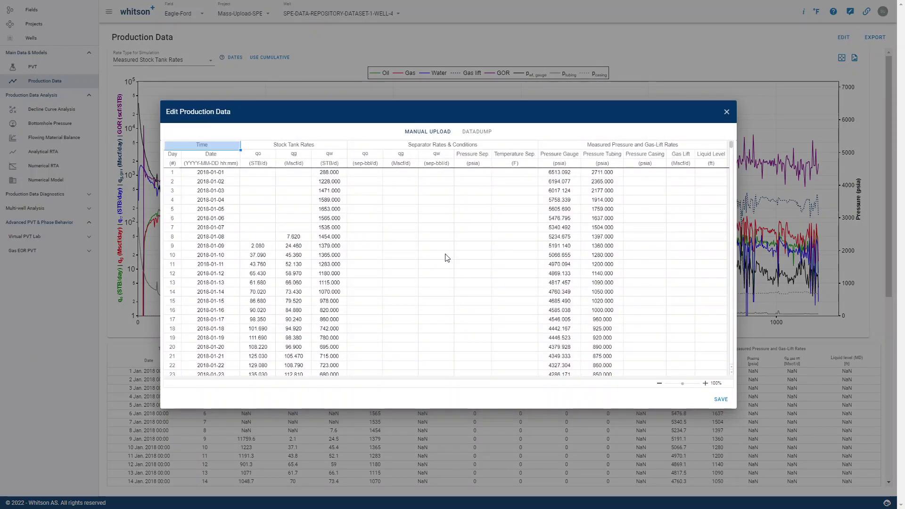
{"action": "left_click", "coordinate": [293, 191]}
{"action": "left_click", "coordinate": [293, 246]}
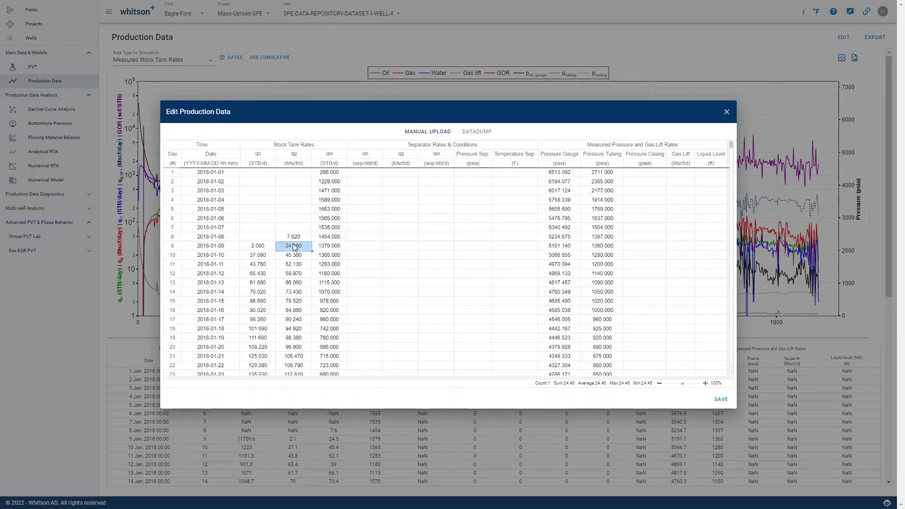
{"action": "scroll", "coordinate": [293, 242], "scroll_direction": "down", "scroll_amount": 1}
{"action": "scroll", "coordinate": [292, 242], "scroll_direction": "up", "scroll_amount": 1}
- Select cell ranges from the day 7 gas rate, including the gas rate column through day 105, and return to the first day
{"action": "left_click", "coordinate": [298, 227]}
{"action": "key", "text": "shift+Down"}
{"action": "key", "text": "shift+Left"}
{"action": "key", "text": "shift+Left"}
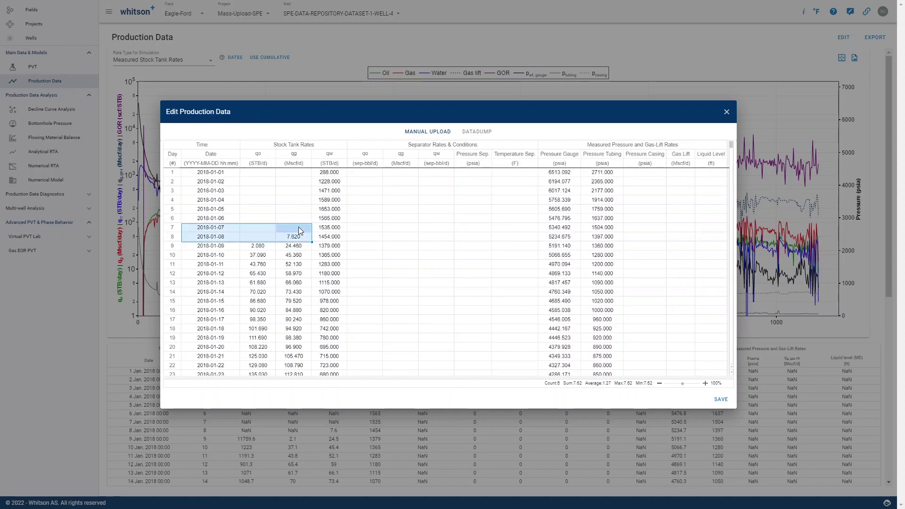
{"action": "key", "text": "ctrl+shift+Down"}
{"action": "key", "text": "shift+Right"}
{"action": "key", "text": "shift+Right"}
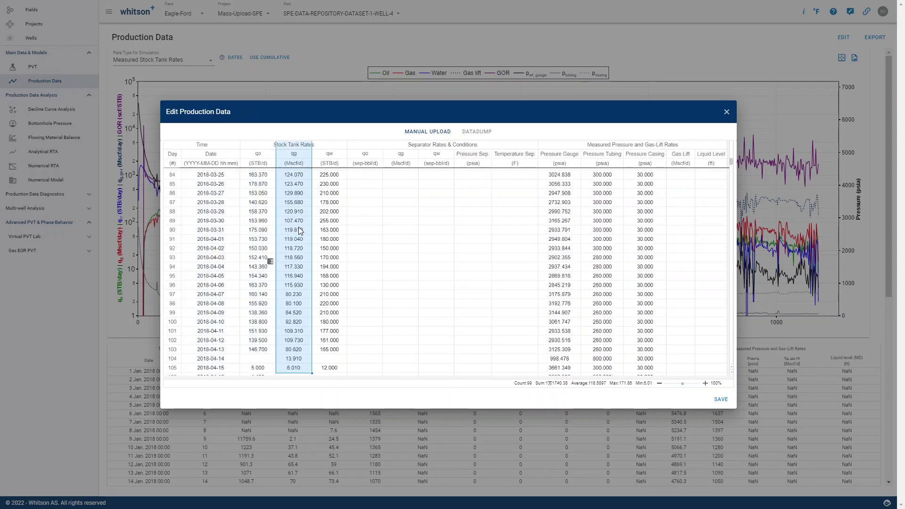
{"action": "left_click", "coordinate": [370, 251]}
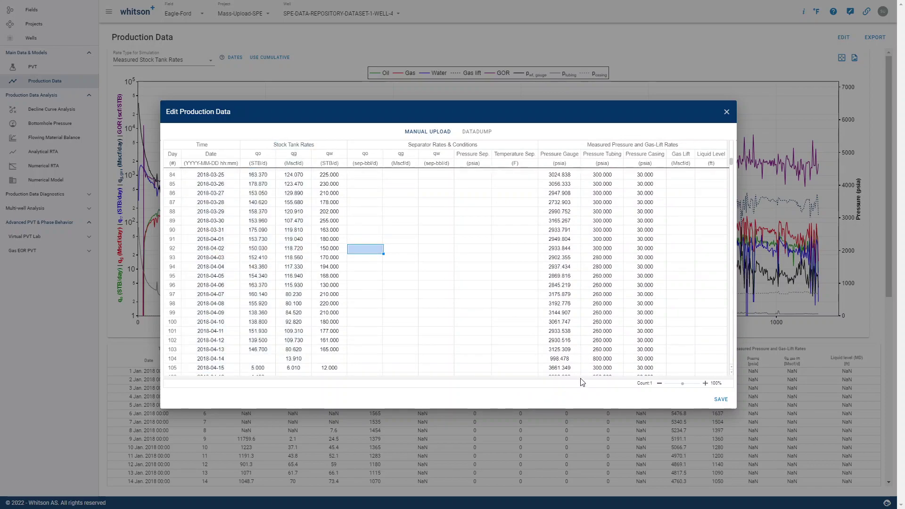
{"action": "scroll", "coordinate": [733, 190], "scroll_direction": "up", "scroll_amount": 3}
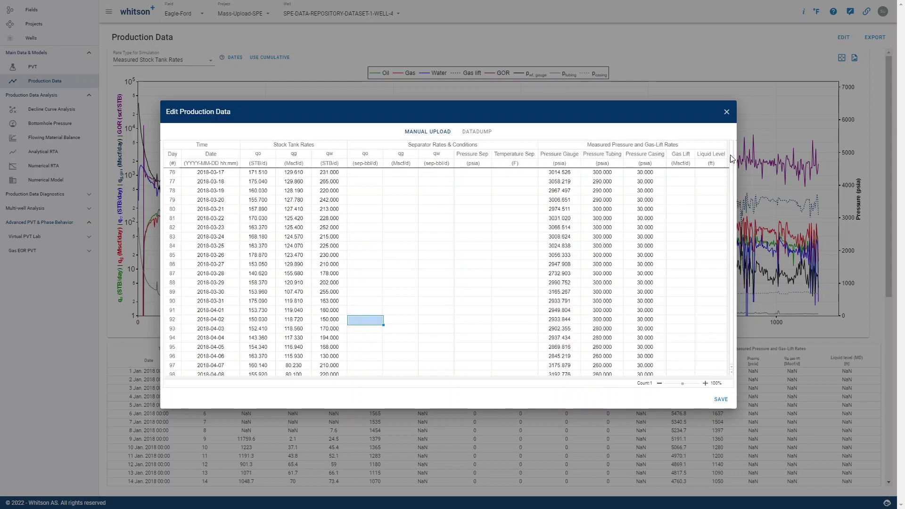
{"action": "left_click_drag", "start_coordinate": [730, 156], "coordinate": [731, 142]}
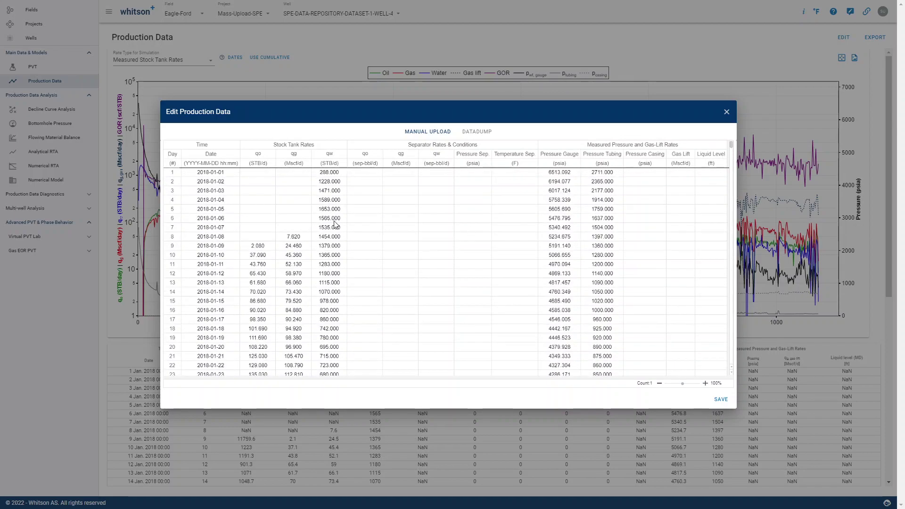
- Clear the whole day 1 row of the production table, from its date through liquid level
{"action": "left_click", "coordinate": [204, 173]}
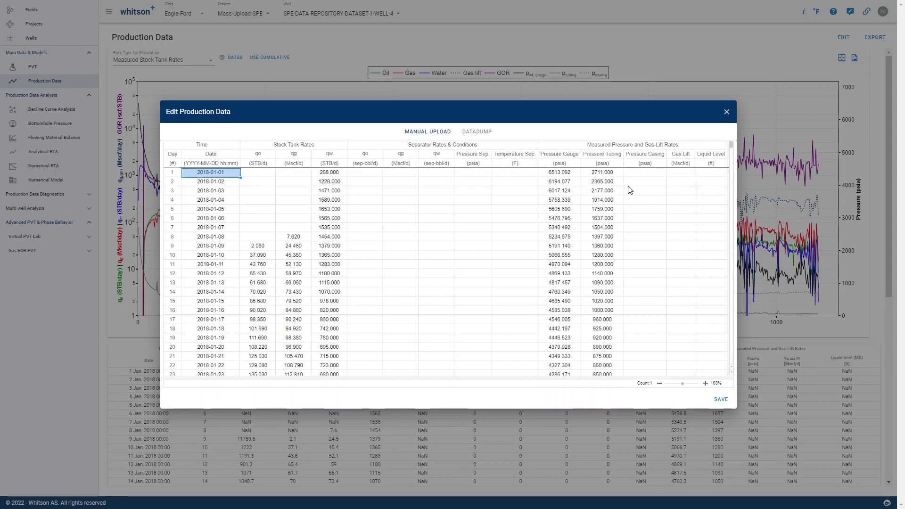
{"action": "key", "text": "shift+Right"}
{"action": "key", "text": "shift+Right"}
{"action": "key", "text": "shift+Right"}
{"action": "key", "text": "shift+Right"}
{"action": "key", "text": "shift+Right"}
{"action": "key", "text": "shift+Right"}
{"action": "key", "text": "shift+Right"}
{"action": "key", "text": "shift+Right"}
{"action": "key", "text": "shift+Right"}
{"action": "key", "text": "shift+Right"}
{"action": "key", "text": "shift+Right"}
{"action": "key", "text": "shift+Right"}
{"action": "key", "text": "shift+Right"}
{"action": "key", "text": "Delete"}
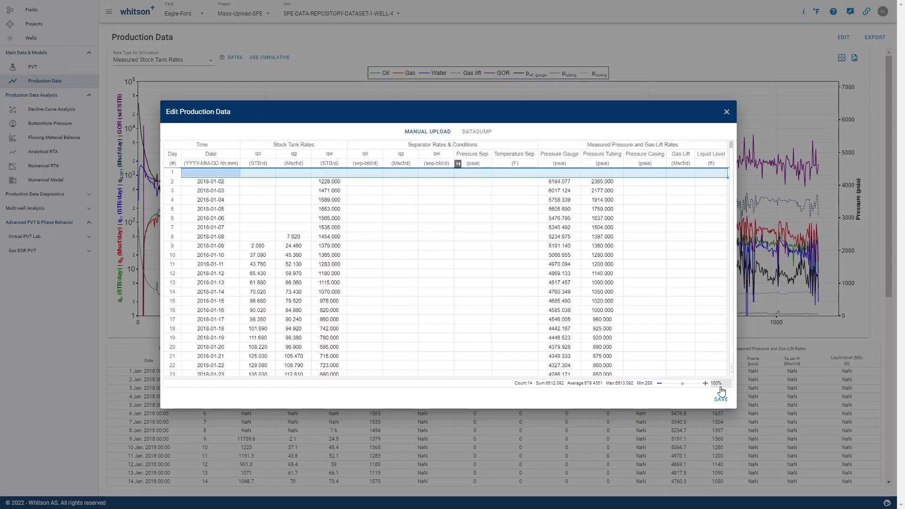
- In the separator gas rate cell of 2020-12-01, enter a formula adding that day's stock tank water and gas rates
{"action": "left_click_drag", "start_coordinate": [731, 145], "coordinate": [737, 363]}
{"action": "left_click", "coordinate": [175, 364]}
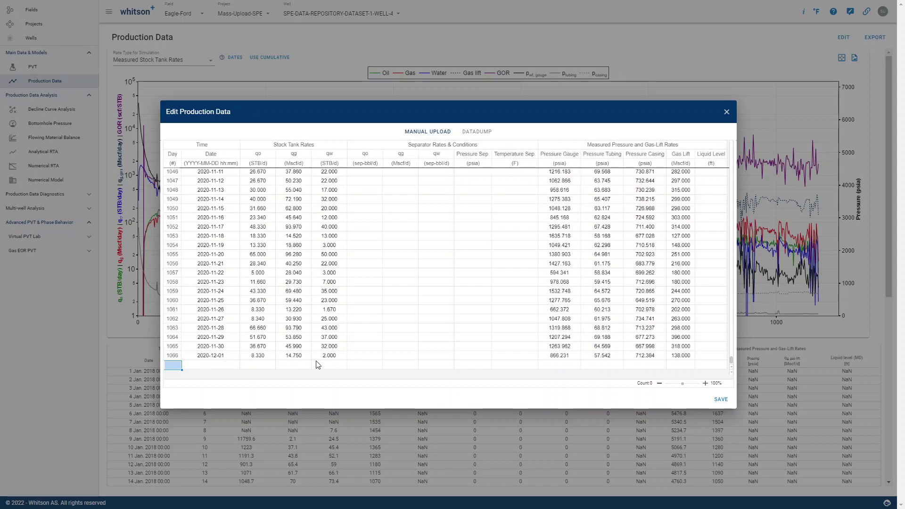
{"action": "left_click_drag", "start_coordinate": [290, 369], "coordinate": [380, 355]}
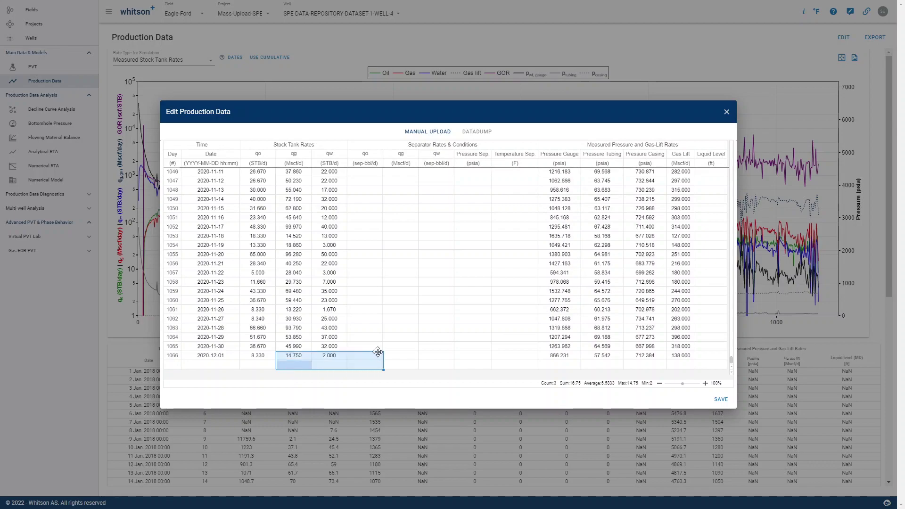
{"action": "left_click", "coordinate": [402, 353]}
{"action": "type", "text": "="}
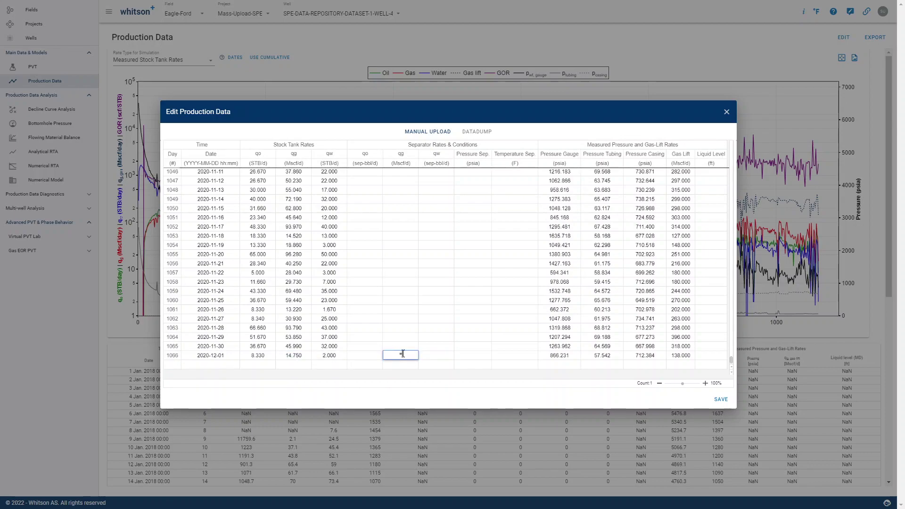
{"action": "left_click", "coordinate": [329, 357]}
{"action": "type", "text": "+"}
{"action": "left_click", "coordinate": [293, 357]}
{"action": "key", "text": "Return"}
{"action": "key", "text": "Up"}
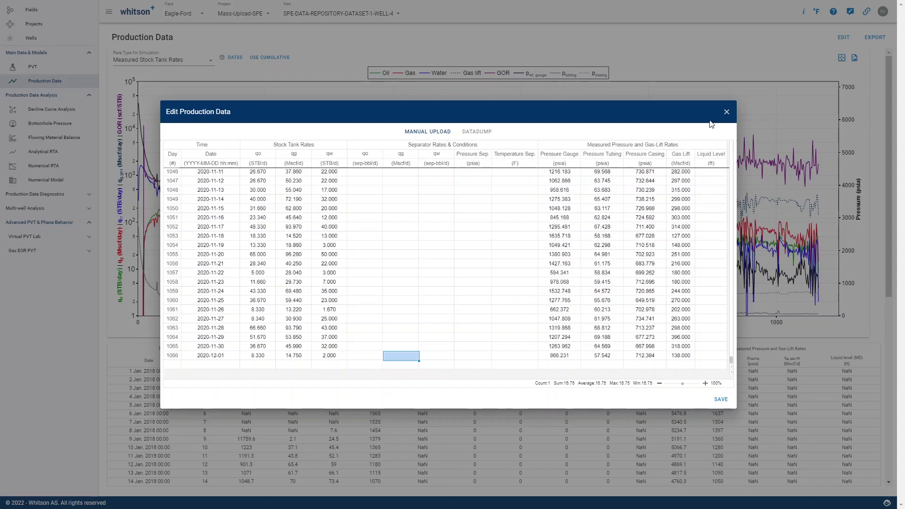
- Discard the production table edits, and reopen the editor to check the original data before closing it
{"action": "left_click", "coordinate": [727, 112]}
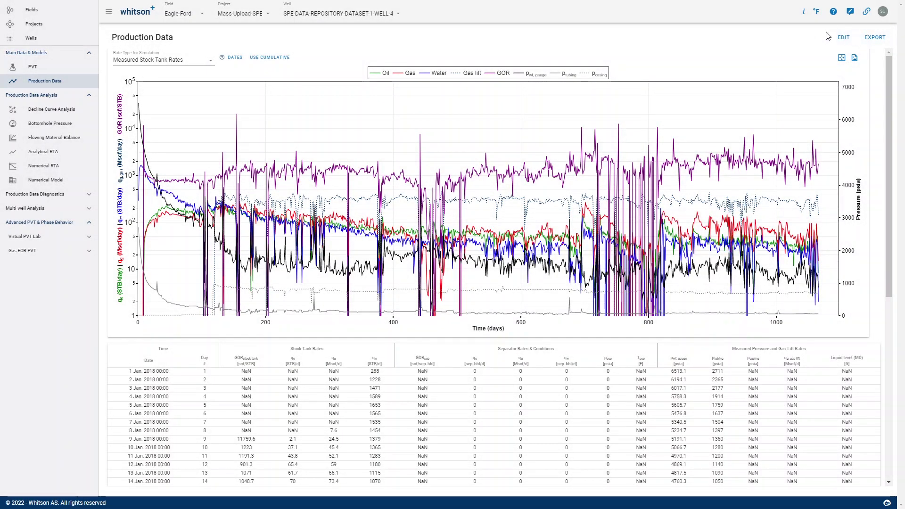
{"action": "left_click", "coordinate": [849, 40]}
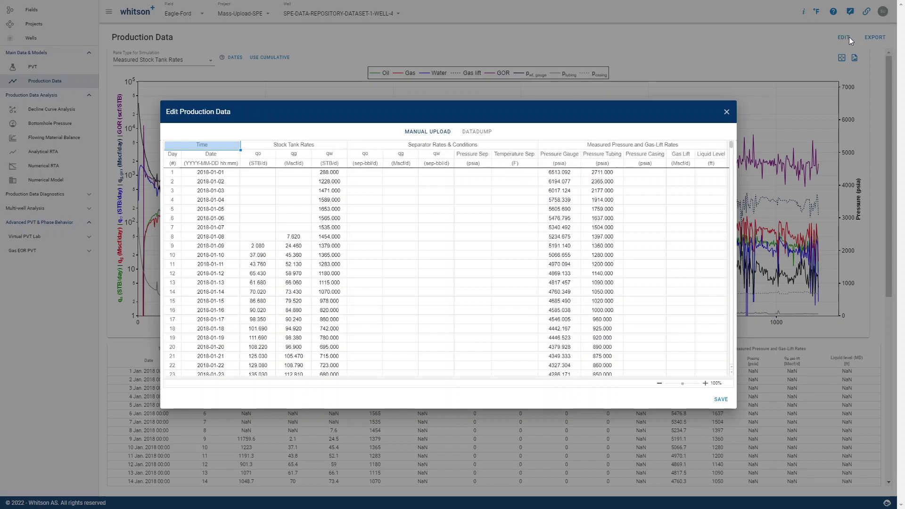
{"action": "left_click", "coordinate": [727, 112]}
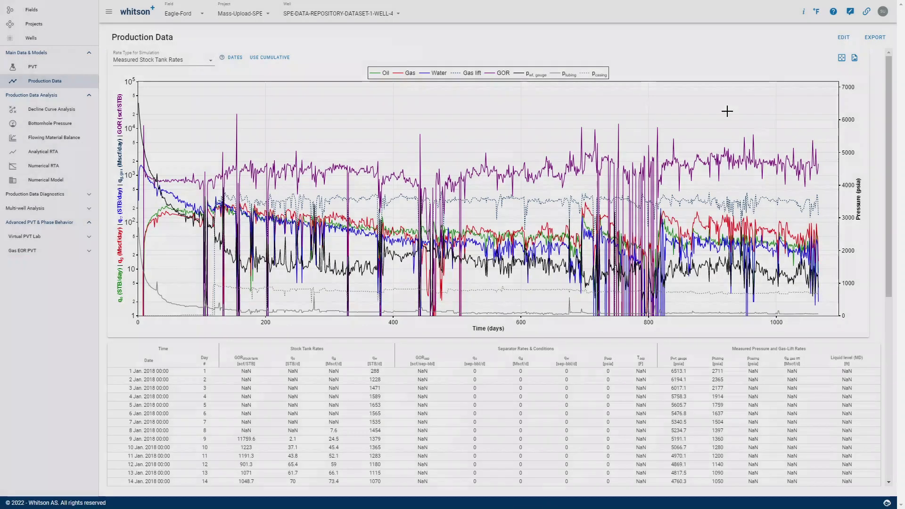
- Open the reservoir fluid composition in PVT and switch its plot to oil-gas ratio and back to gas-oil ratio
{"action": "left_click", "coordinate": [50, 67]}
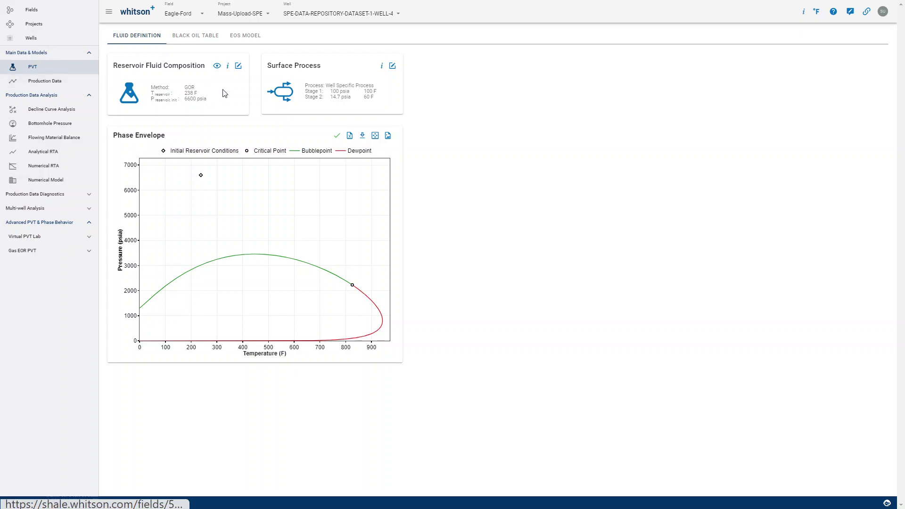
{"action": "left_click", "coordinate": [237, 66]}
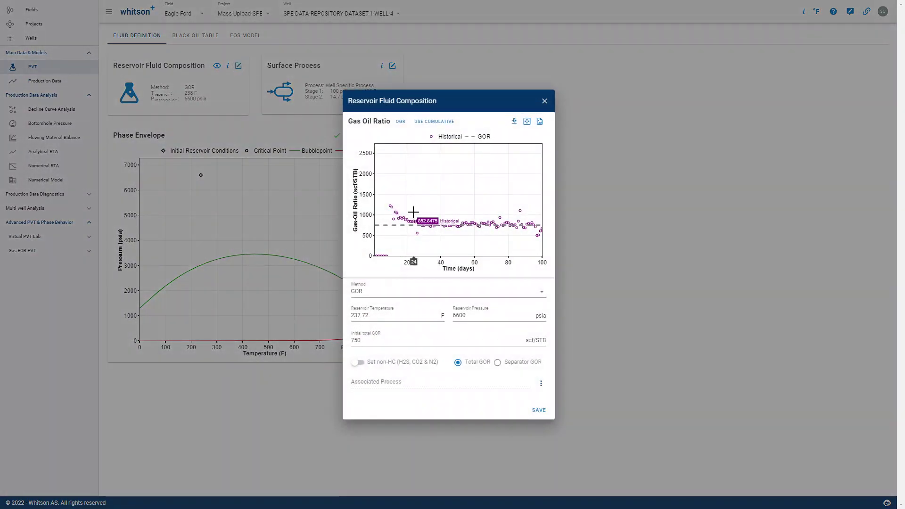
{"action": "left_click", "coordinate": [400, 121]}
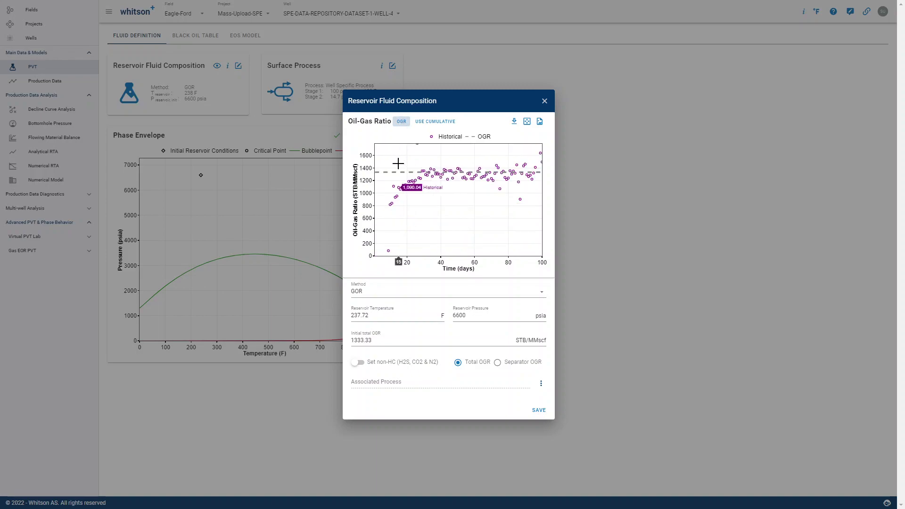
{"action": "left_click", "coordinate": [403, 122]}
- Reposition the initial GOR line on the plot, bringing it to about 750 scf/STB
{"action": "left_click_drag", "start_coordinate": [389, 209], "coordinate": [389, 228]}
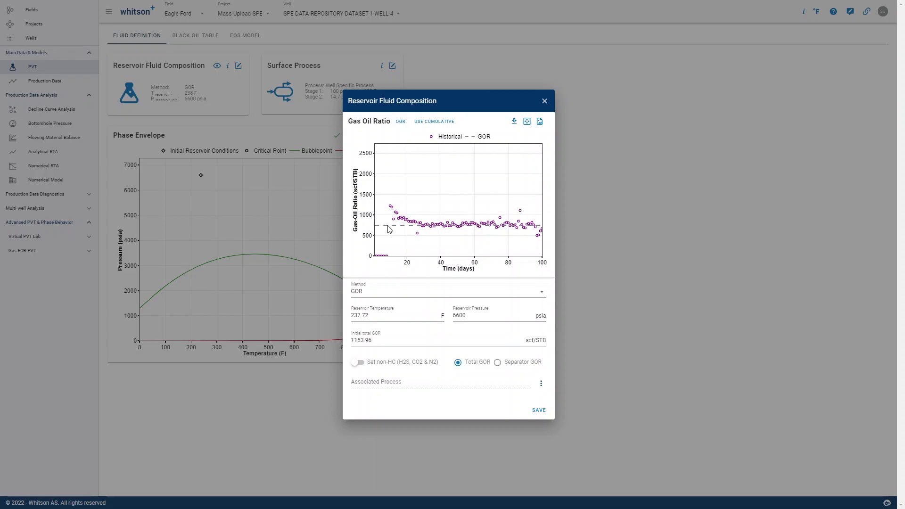
{"action": "left_click", "coordinate": [387, 225]}
- Extend the GOR plot's time axis to 200 and 280 days, and restore its maximum to 100 days
{"action": "left_click", "coordinate": [541, 262]}
{"action": "type", "text": "200"}
{"action": "key", "text": "Return"}
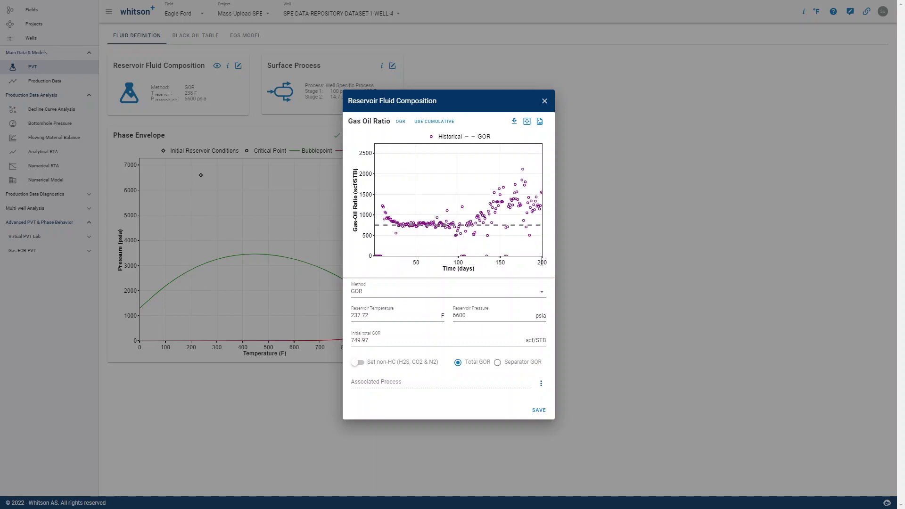
{"action": "left_click", "coordinate": [541, 262]}
{"action": "type", "text": "280"}
{"action": "key", "text": "Return"}
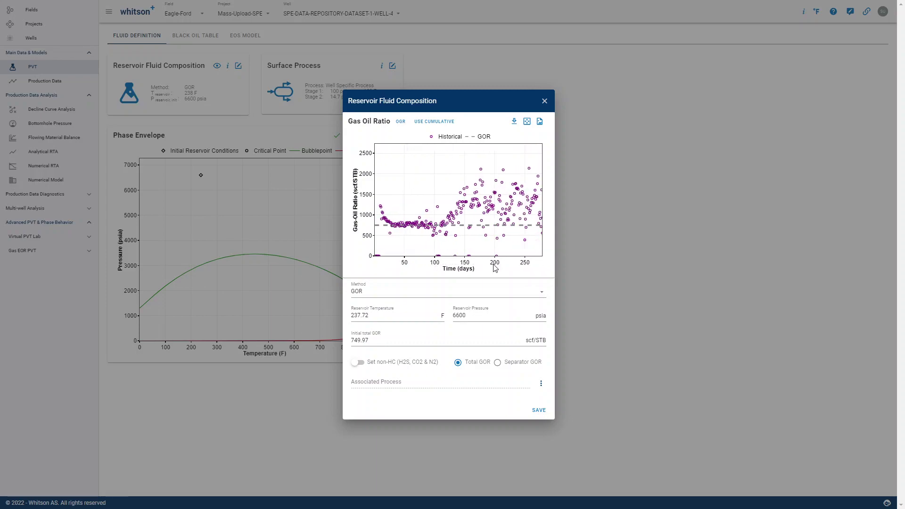
{"action": "left_click", "coordinate": [538, 261]}
{"action": "type", "text": "100"}
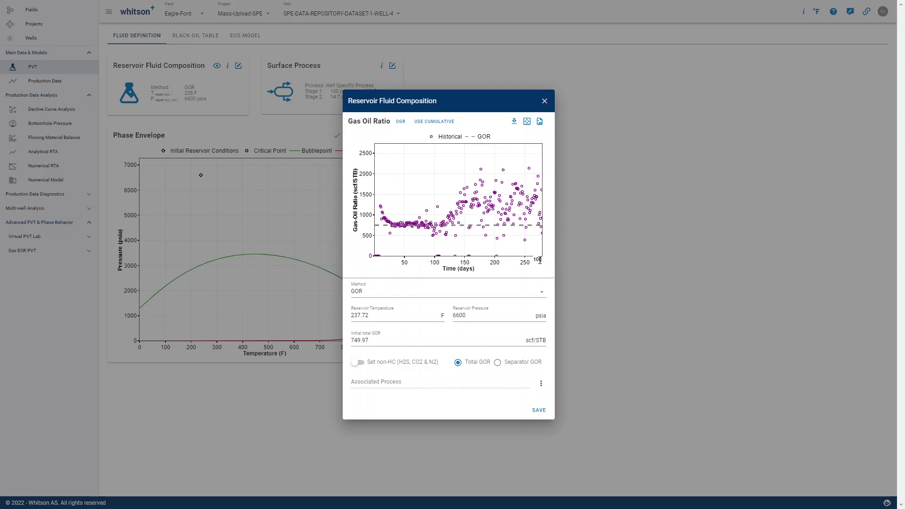
{"action": "key", "text": "Return"}
- Shift the GOR line slightly on the plot and set the initial total GOR to 1000 scf/STB
{"action": "mouse_move", "coordinate": [445, 225]}
{"action": "left_mouse_down"}
{"action": "mouse_move", "coordinate": [443, 208]}
{"action": "mouse_move", "coordinate": [448, 230]}
{"action": "left_mouse_up"}
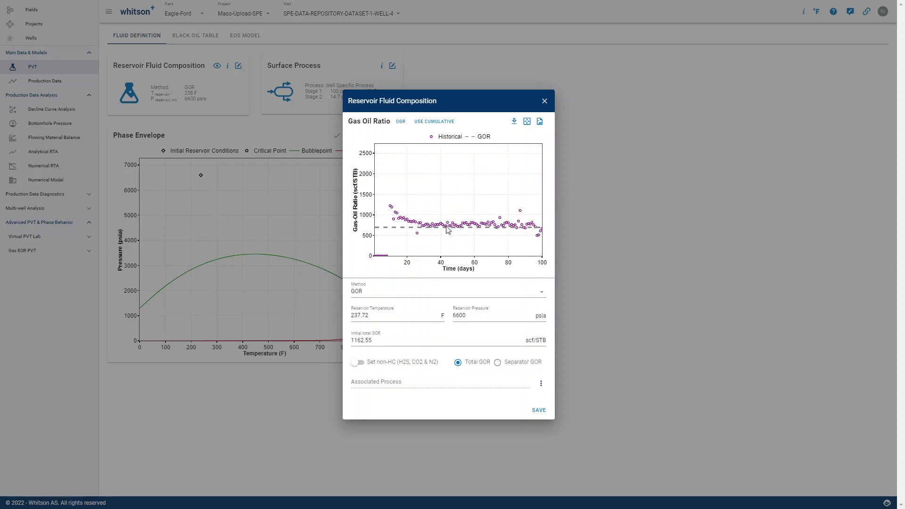
{"action": "left_click", "coordinate": [366, 344]}
{"action": "left_click_drag", "start_coordinate": [369, 340], "coordinate": [353, 340]}
{"action": "type", "text": "1000"}
- Set the initial total GOR to 750 scf/STB
{"action": "left_click", "coordinate": [363, 351]}
{"action": "left_click_drag", "start_coordinate": [363, 351], "coordinate": [346, 348]}
{"action": "type", "text": "750"}
{"action": "left_click", "coordinate": [382, 354]}
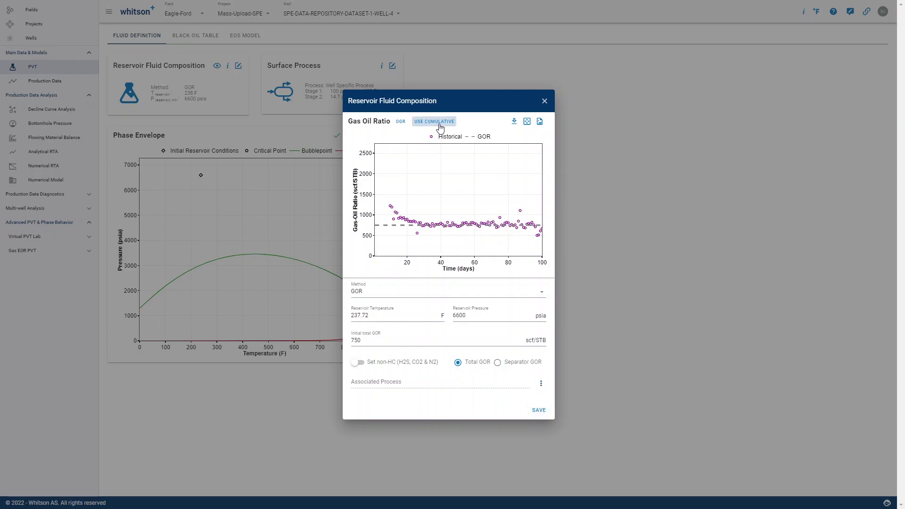
- Change the fluid composition method to Dry/Wet Gas with Dry Gas Composition input, and select the C1 amount in the component table
{"action": "left_click", "coordinate": [390, 298]}
{"action": "left_click", "coordinate": [391, 360]}
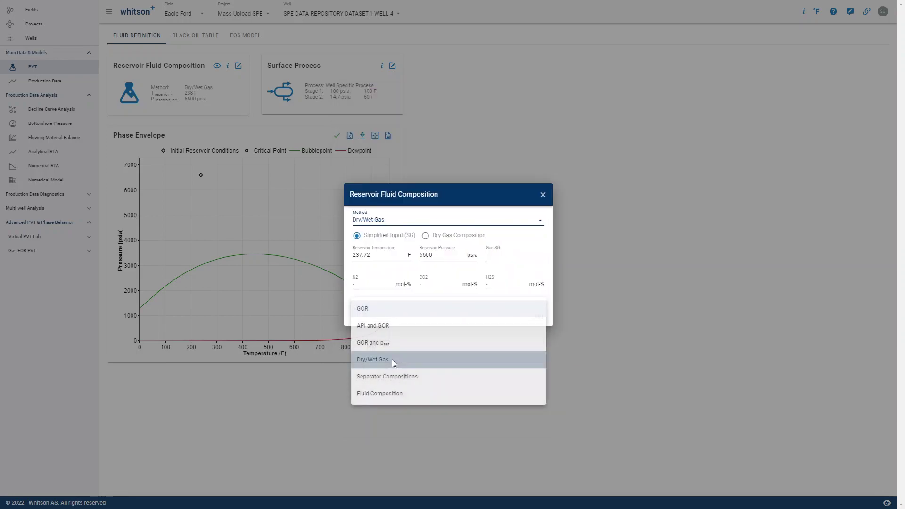
{"action": "left_click", "coordinate": [431, 235]}
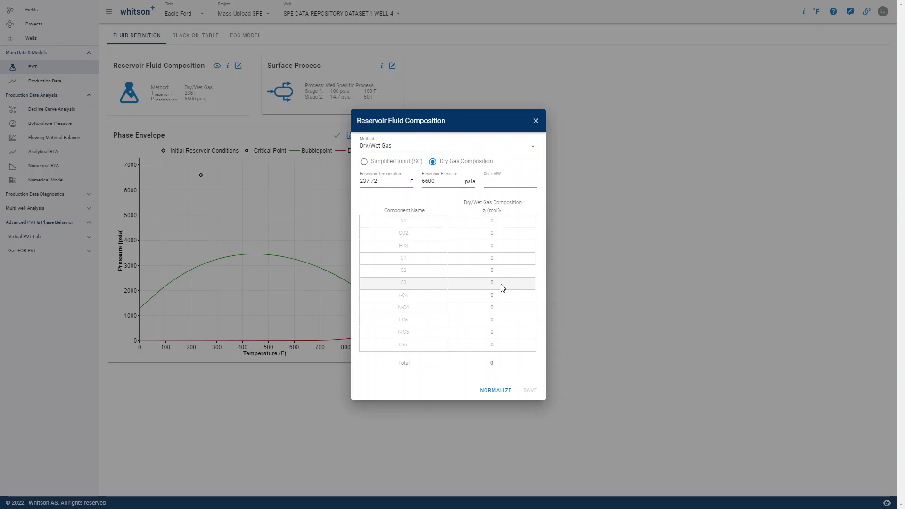
{"action": "left_click", "coordinate": [503, 263]}
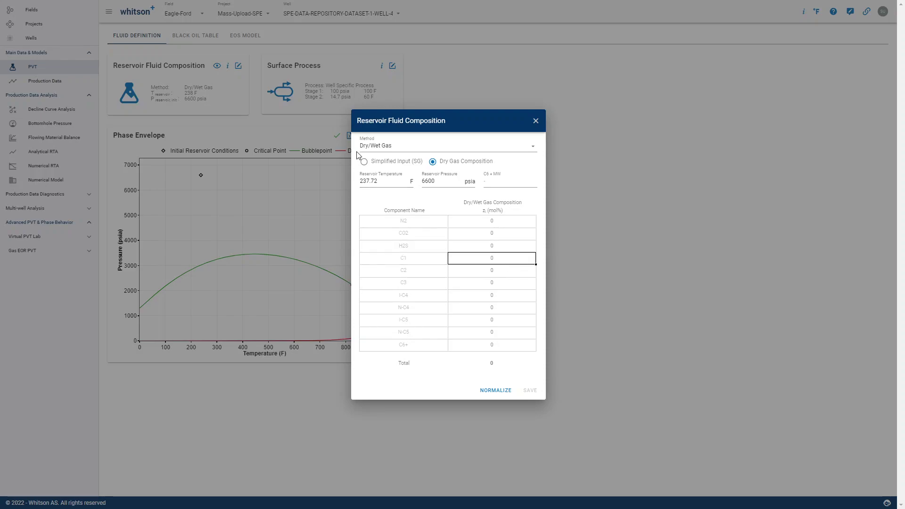
- Switch the Dry/Wet Gas input to Simplified Input (SG), and return the composition method to GOR
{"action": "left_click", "coordinate": [363, 162]}
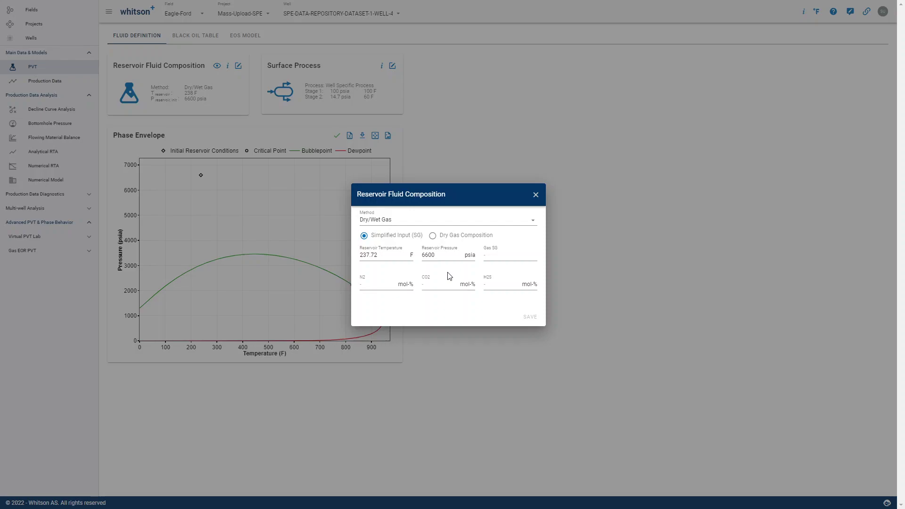
{"action": "left_click", "coordinate": [499, 254]}
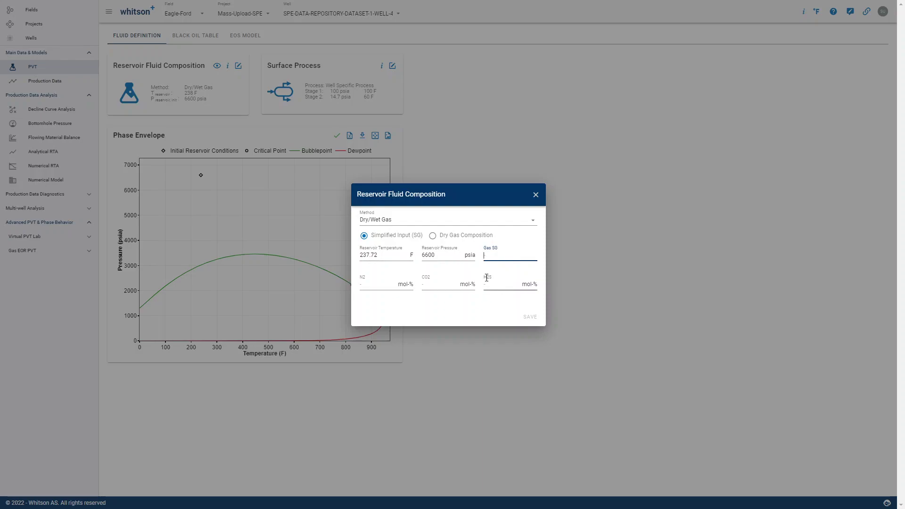
{"action": "left_click", "coordinate": [454, 224]}
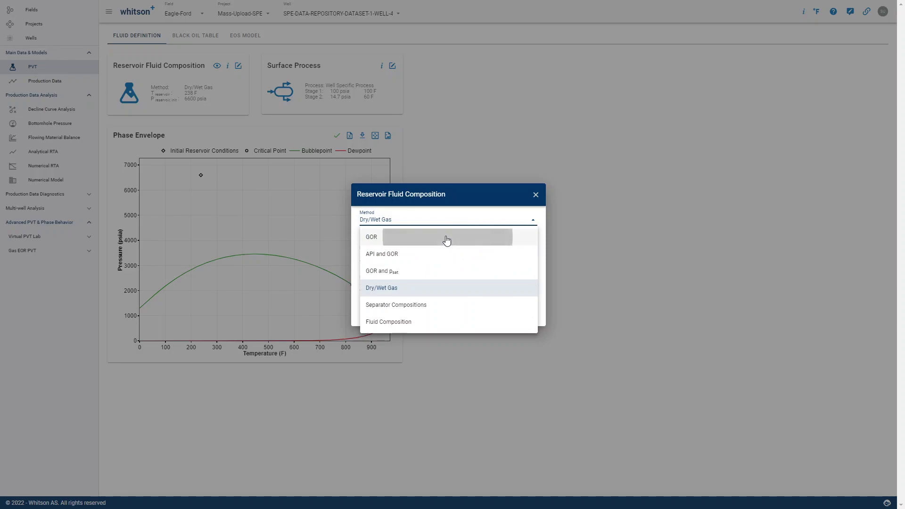
{"action": "left_click", "coordinate": [446, 241]}
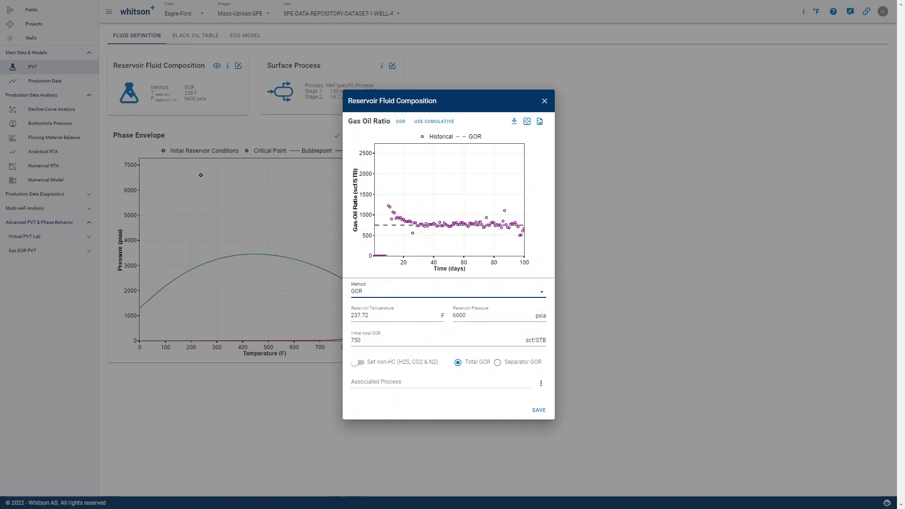